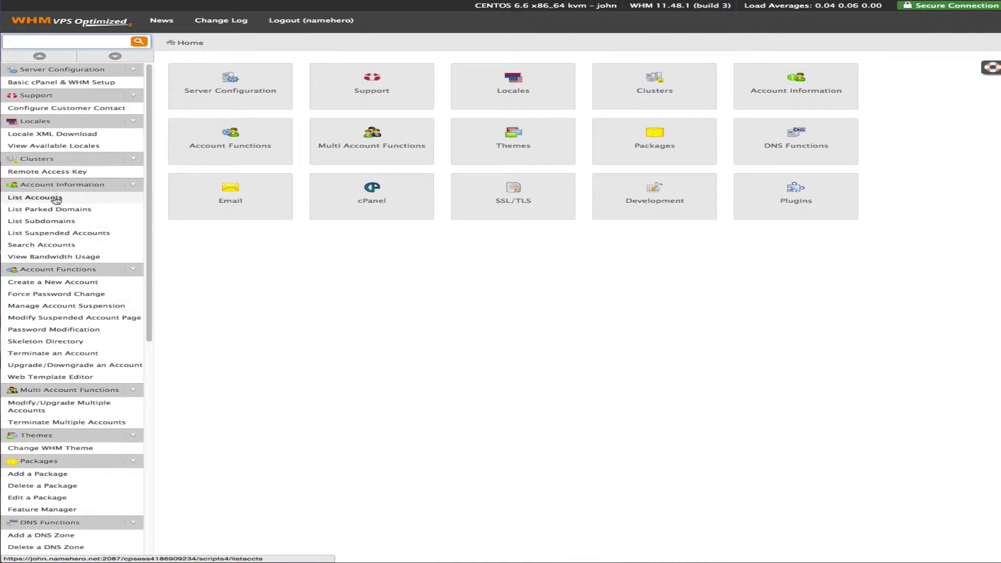
# Step: Open WHM's List Accounts page to show the namehero.org hosting account
pyautogui.click(57, 198)
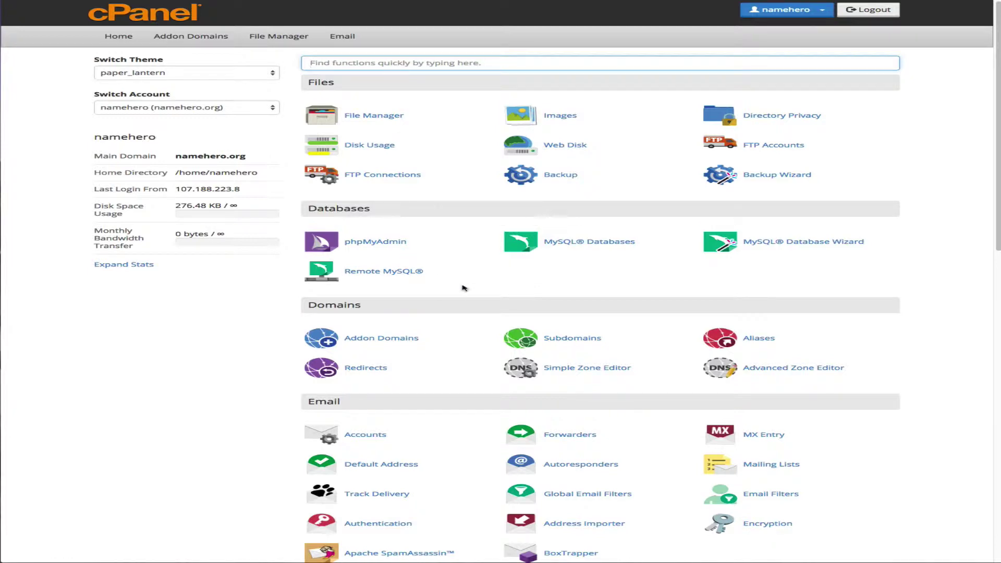
# Step: Launch Softaculous Apps Installer from the bottom of the cPanel home page
pyautogui.scroll(-8, 477, 264)
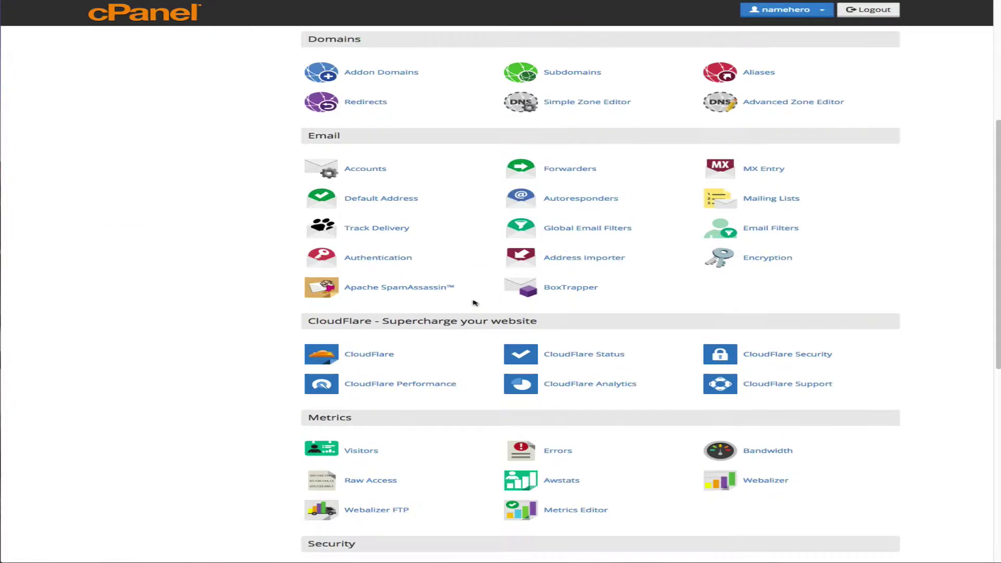
pyautogui.scroll(-5, 475, 313)
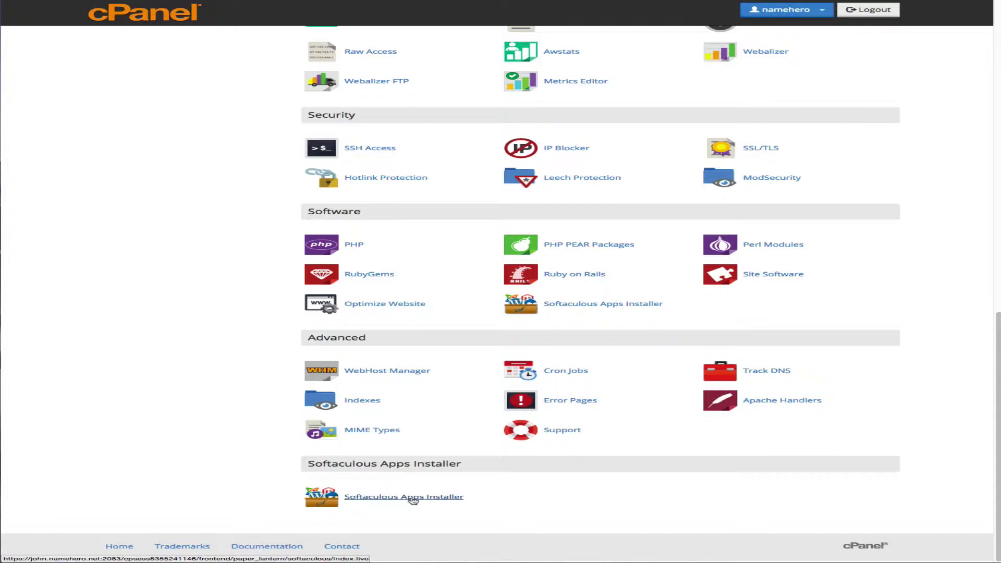
pyautogui.click(412, 498)
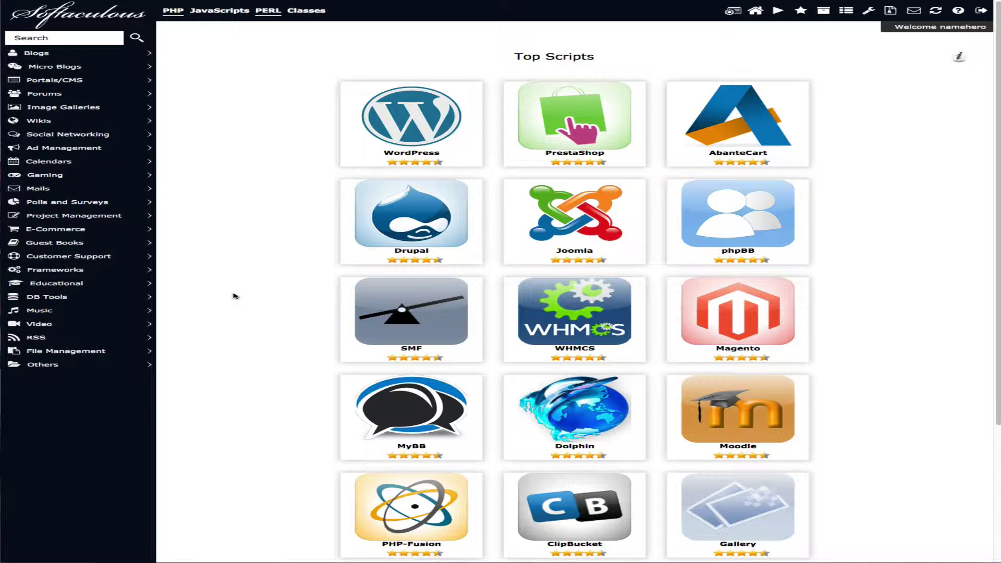
# Step: Start a WordPress installation from the WordPress tile in Top Scripts
pyautogui.moveTo(569, 299)
pyautogui.moveTo(391, 123)
pyautogui.click(386, 156)
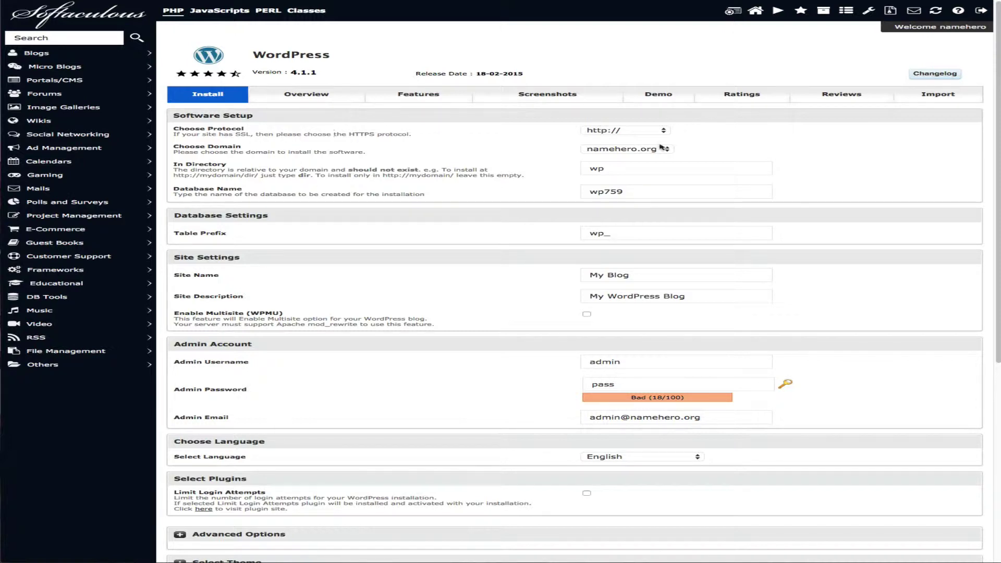
pyautogui.click(608, 133)
pyautogui.click(607, 133)
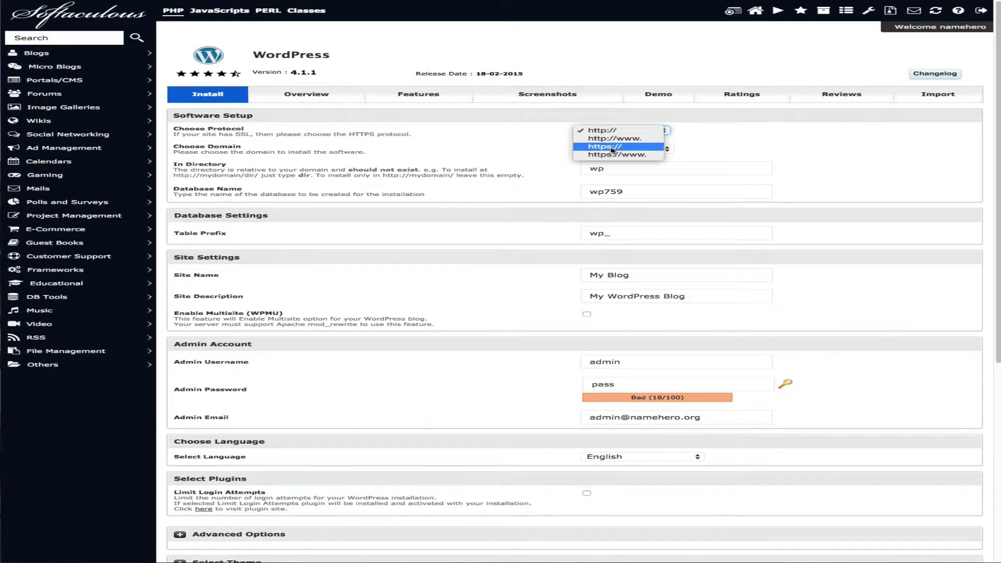
pyautogui.click(602, 131)
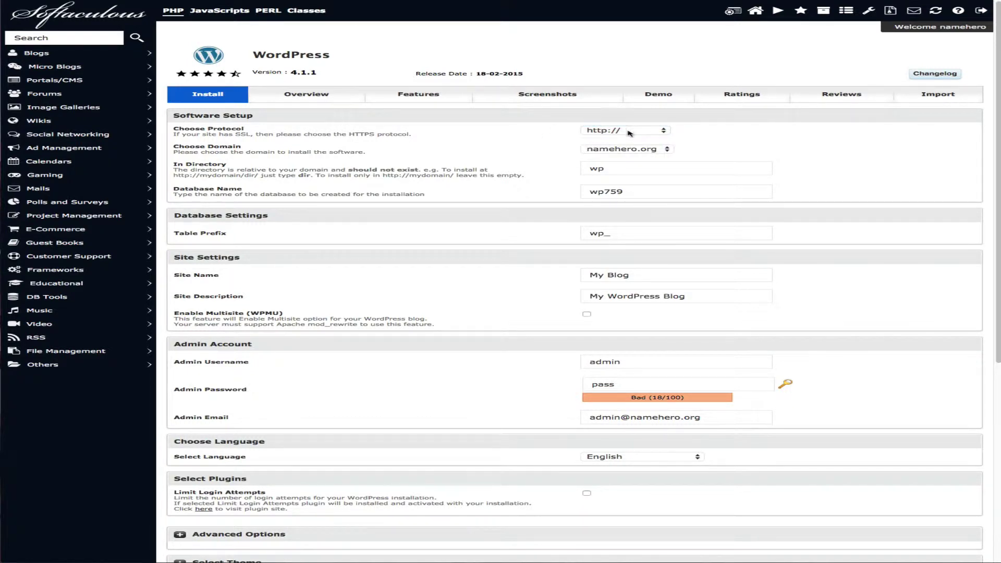
pyautogui.click(620, 149)
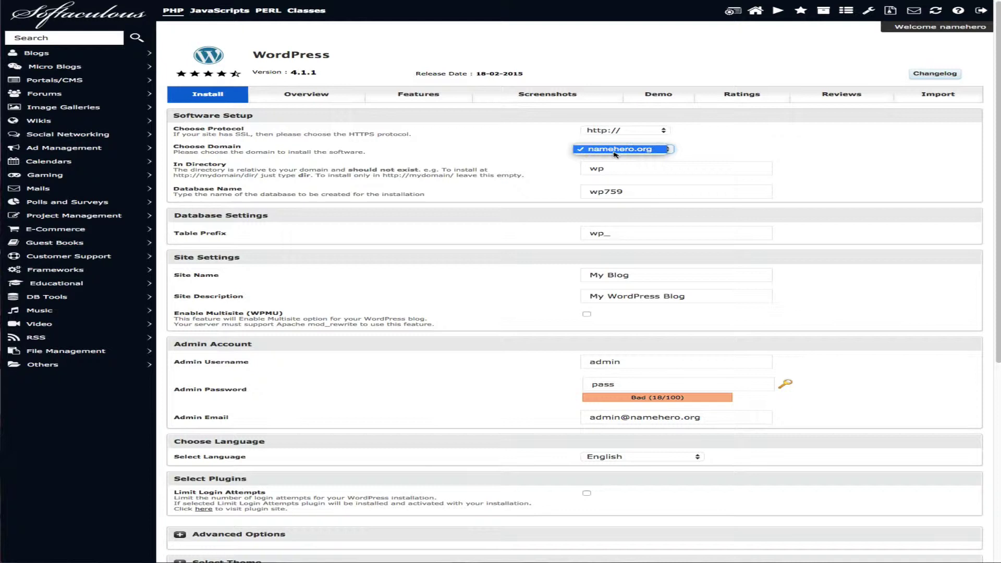
pyautogui.click(490, 147)
# Step: Empty the In Directory field so WordPress installs at the domain root
pyautogui.click(626, 168)
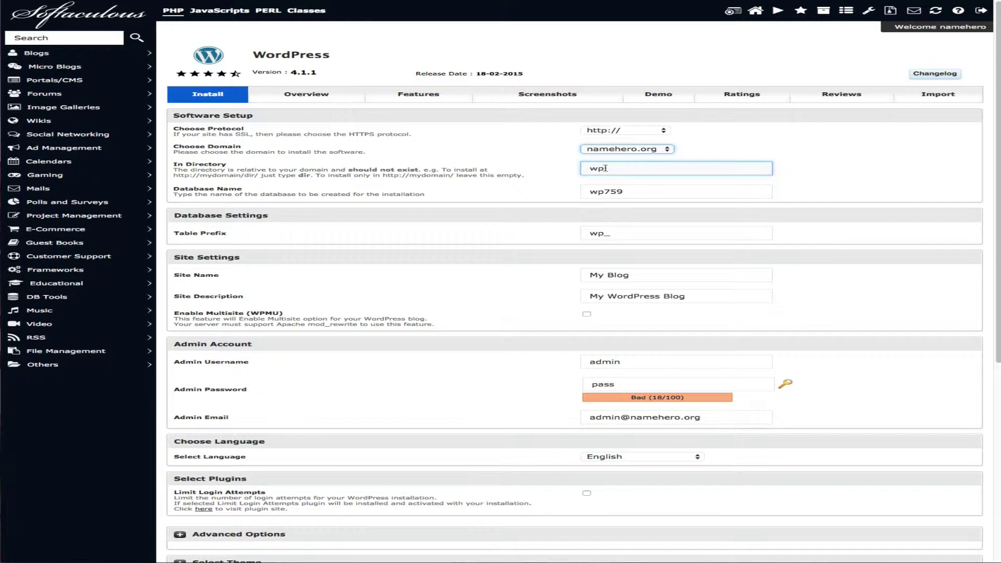
pyautogui.press('super+a')
pyautogui.write('blog')
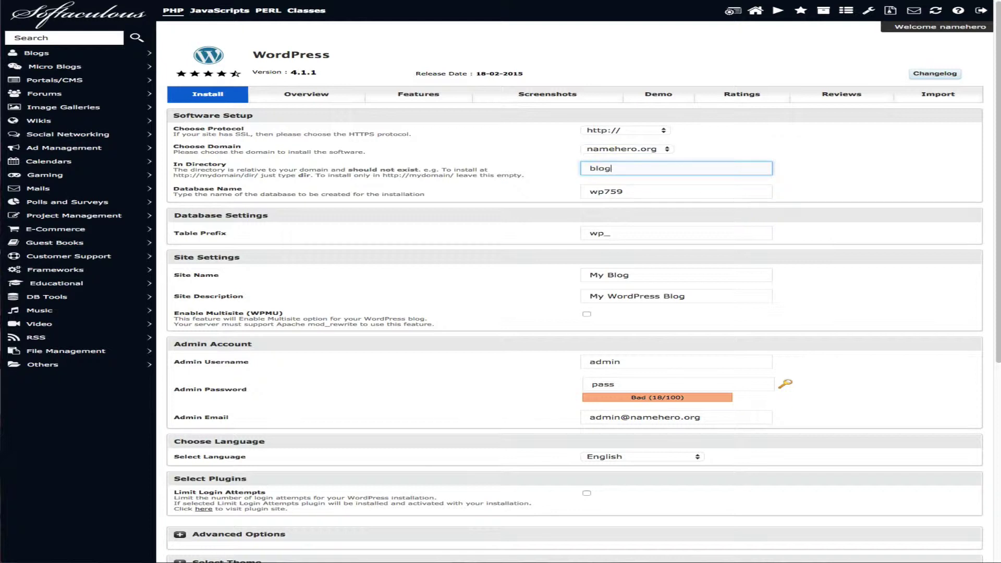
pyautogui.click(553, 178)
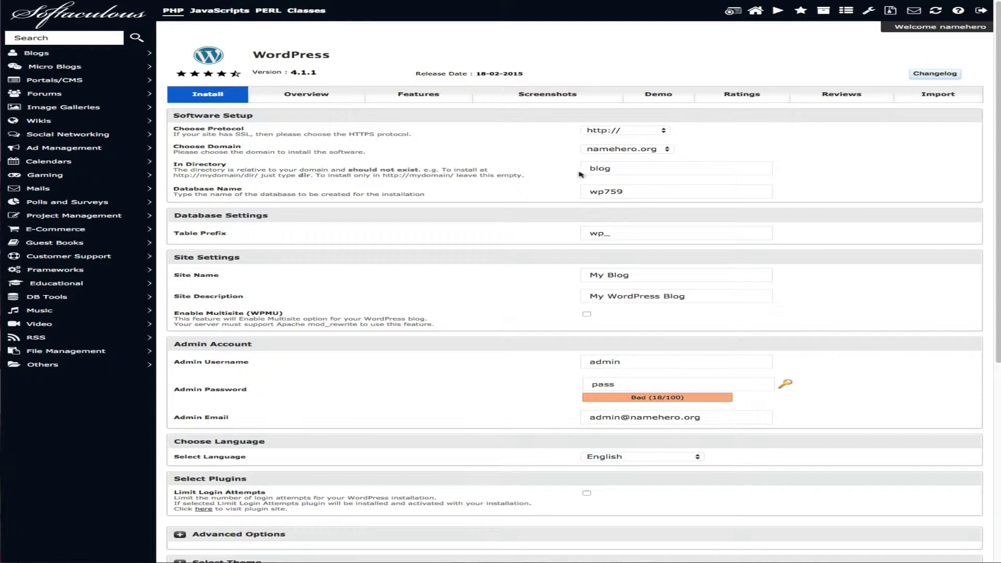
pyautogui.click(610, 168)
pyautogui.press('super+a')
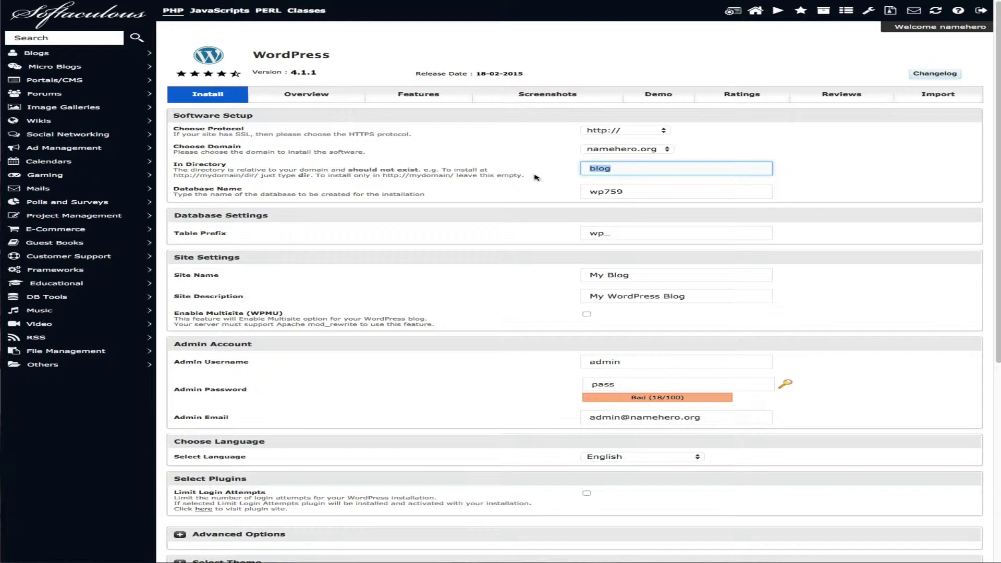
pyautogui.press('BackSpace')
# Step: Leave the database name at wp759
pyautogui.moveTo(534, 187); pyautogui.dragTo(523, 192)
pyautogui.click(442, 195)
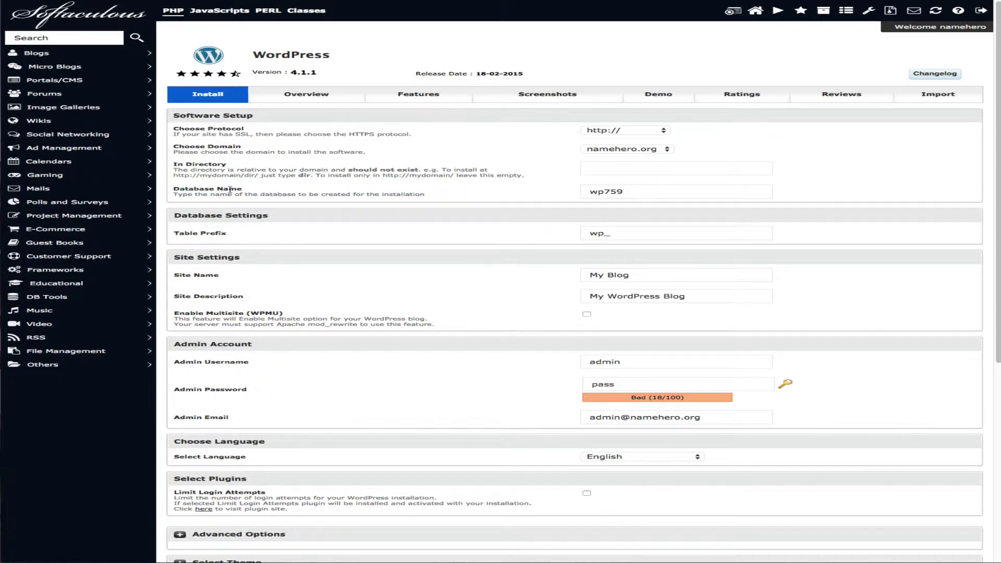
pyautogui.click(645, 195)
pyautogui.click(641, 205)
# Step: Replace site name My Blog with NameHero.org and set description 'Discount Web Hosting'
pyautogui.click(603, 233)
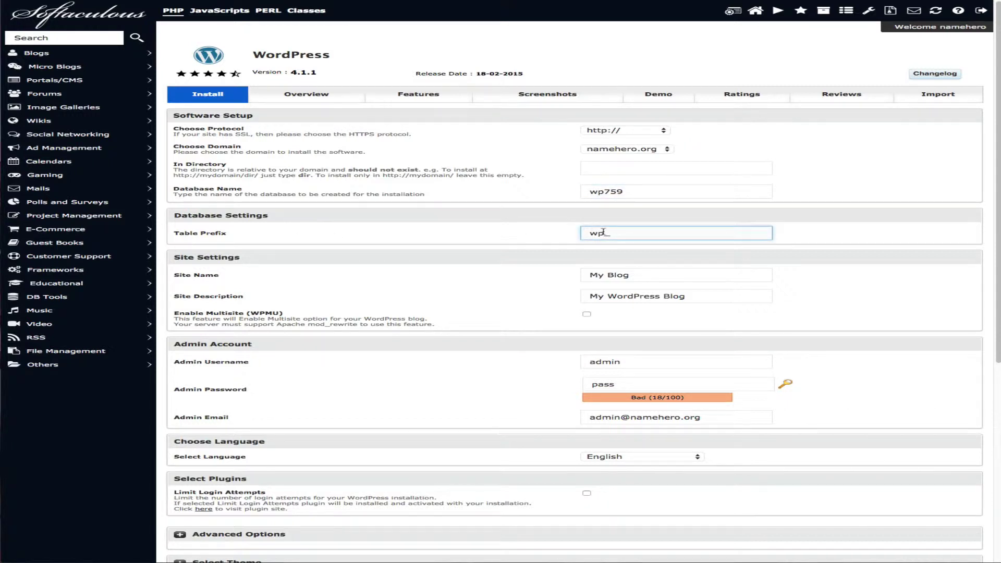
pyautogui.scroll(-1, 584, 245)
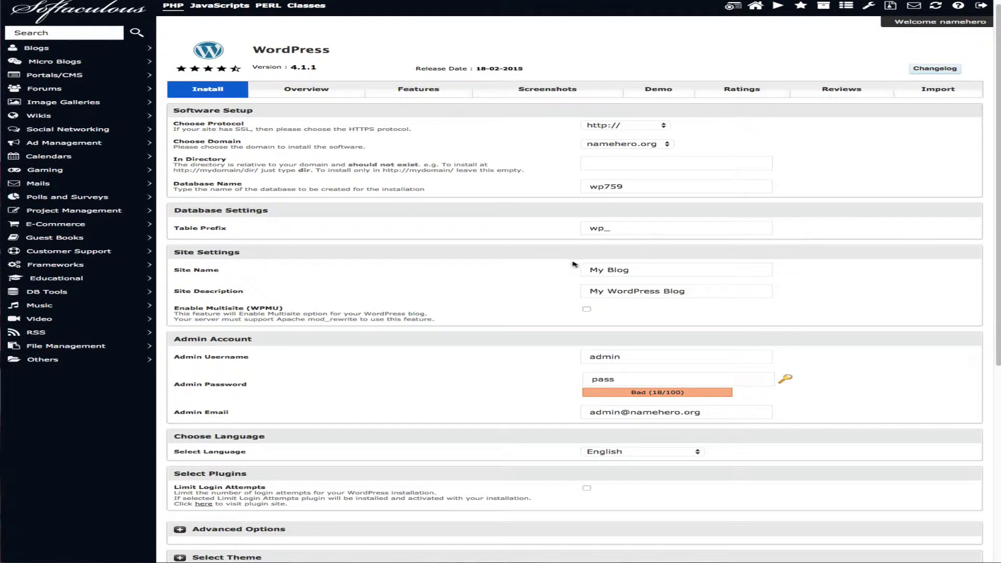
pyautogui.tripleClick(629, 268)
pyautogui.write('NameOr')
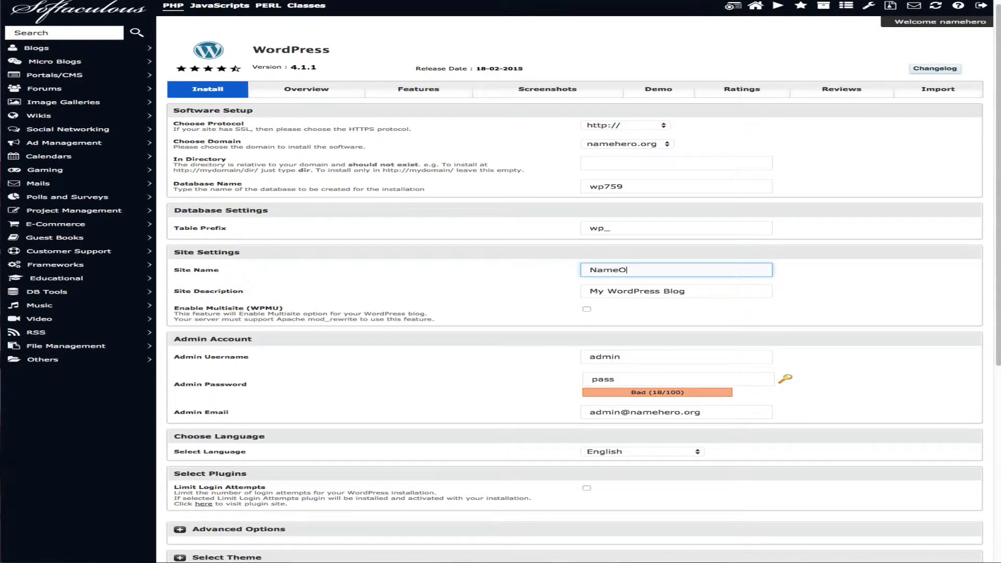
pyautogui.press('BackSpace')
pyautogui.write('Hero.org')
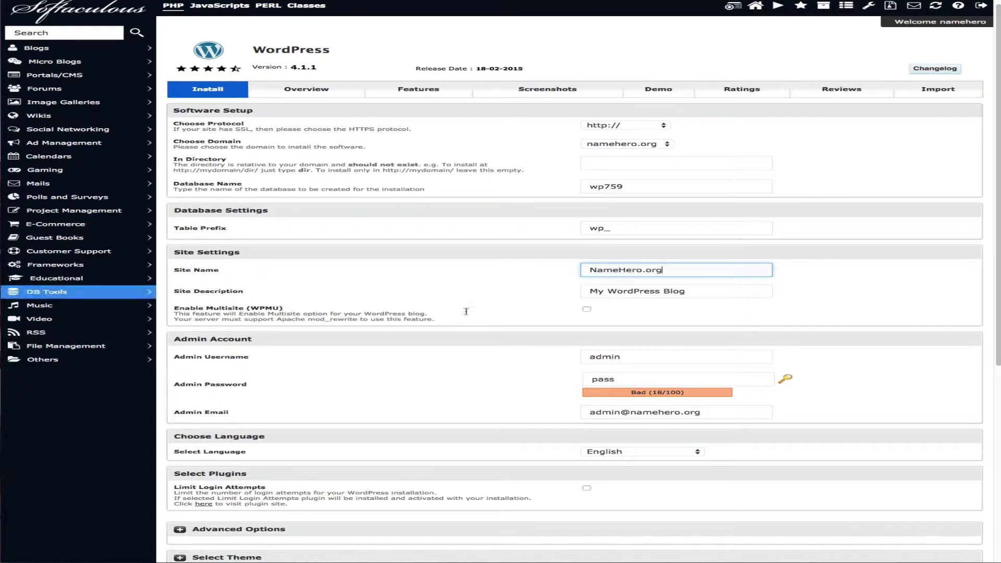
pyautogui.press('Tab')
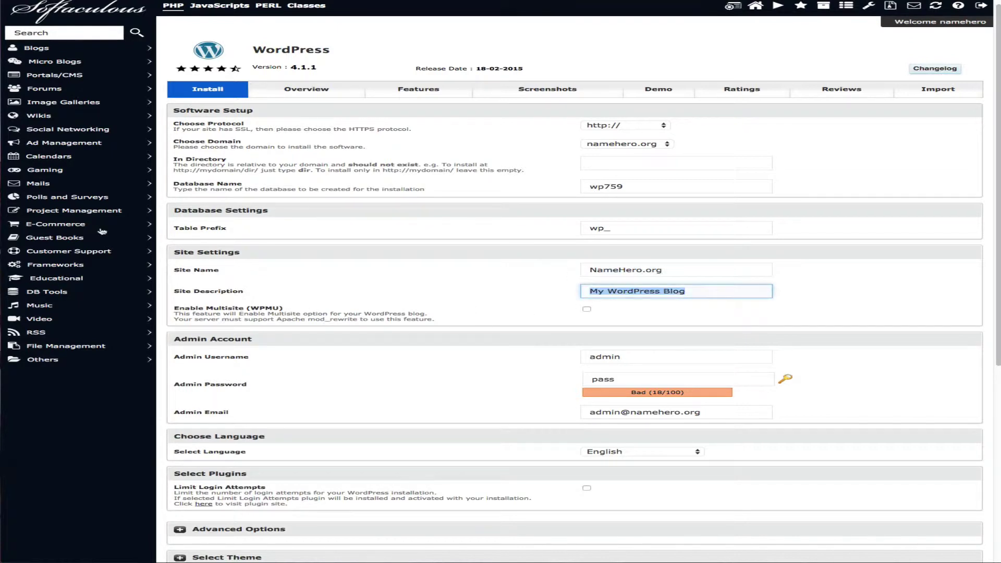
pyautogui.write('Web Hosting')
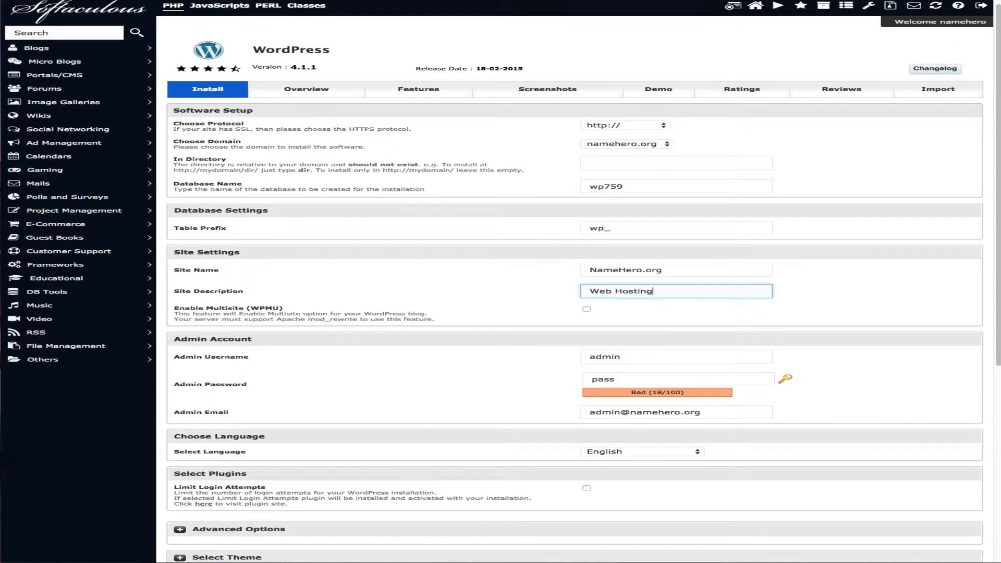
pyautogui.write('Discount')
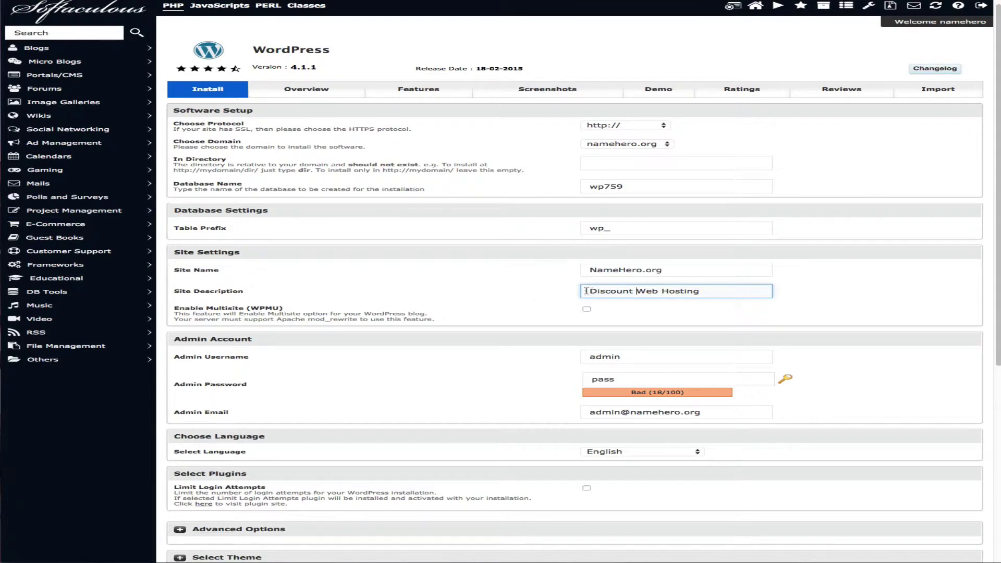
pyautogui.click(548, 291)
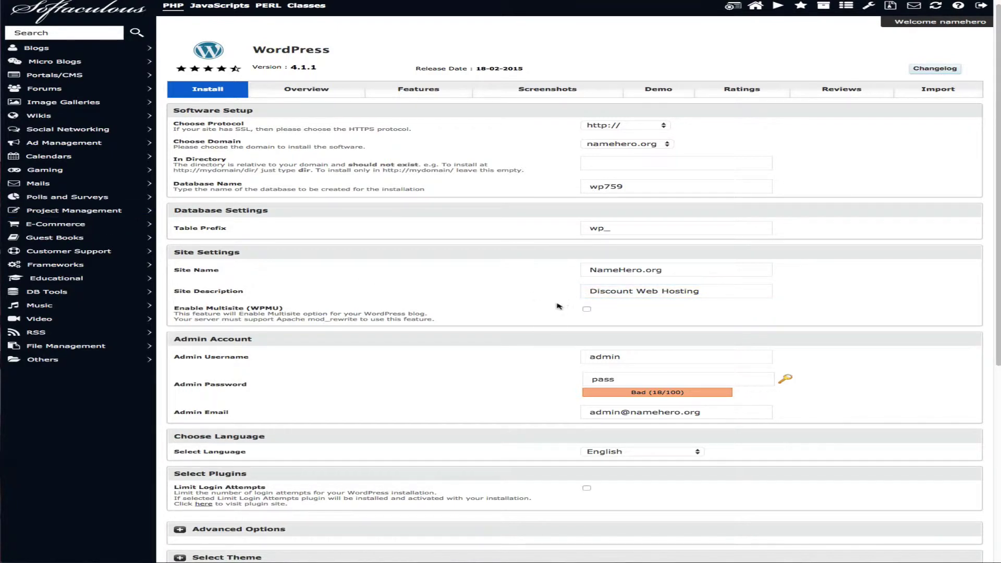
pyautogui.scroll(-2, 522, 311)
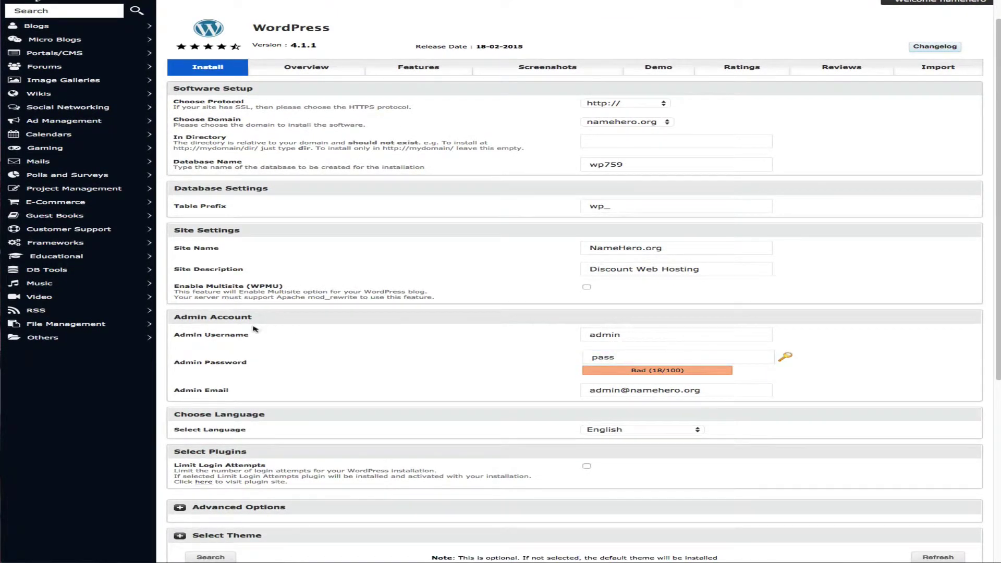
pyautogui.click(653, 338)
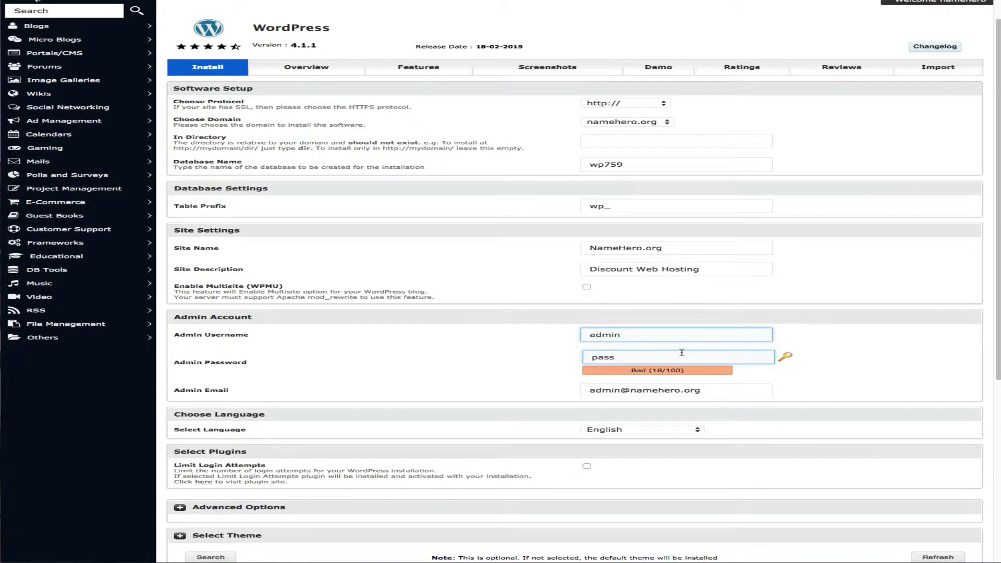
pyautogui.doubleClick(645, 337)
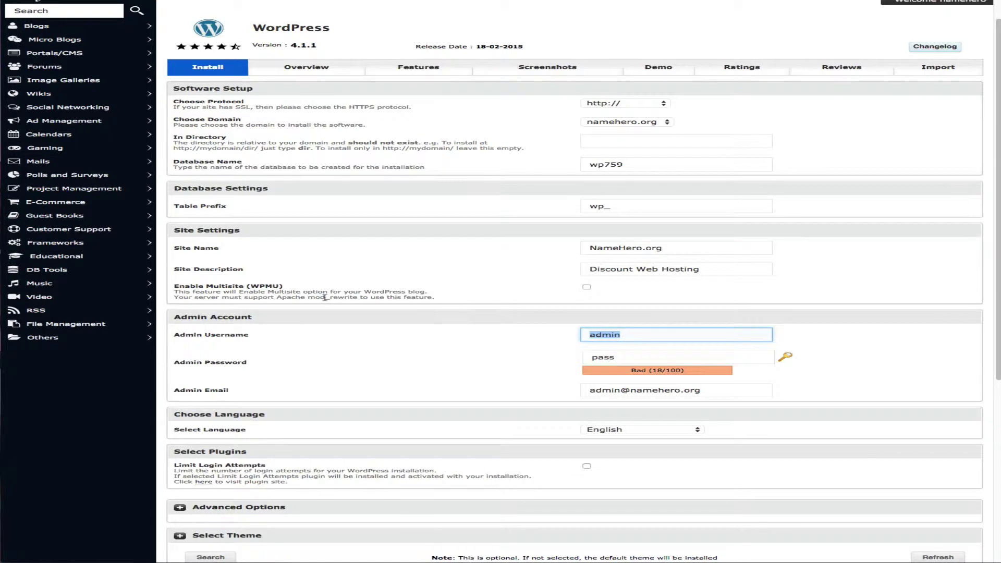
pyautogui.write('nhorg')
pyautogui.click(571, 343)
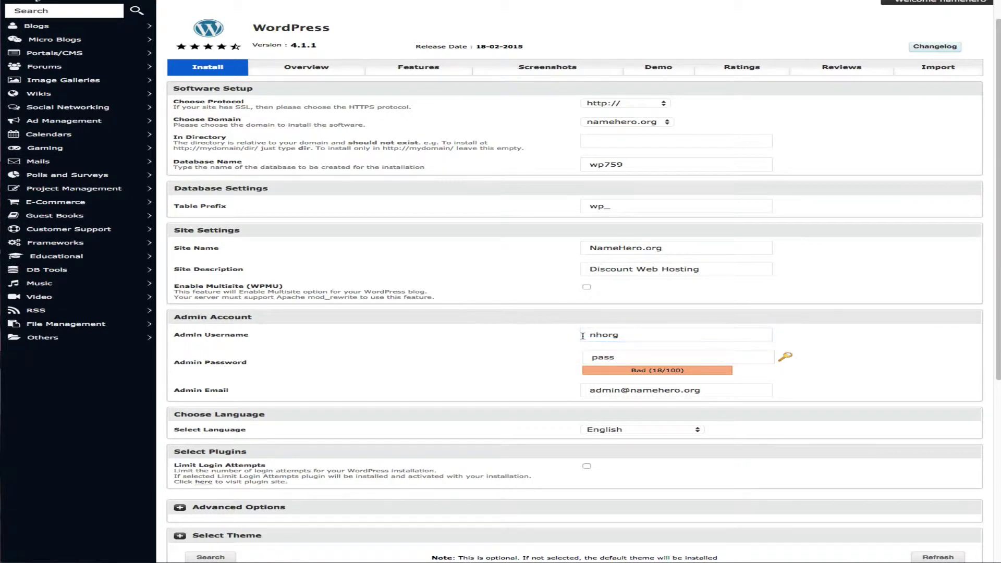
pyautogui.click(604, 336)
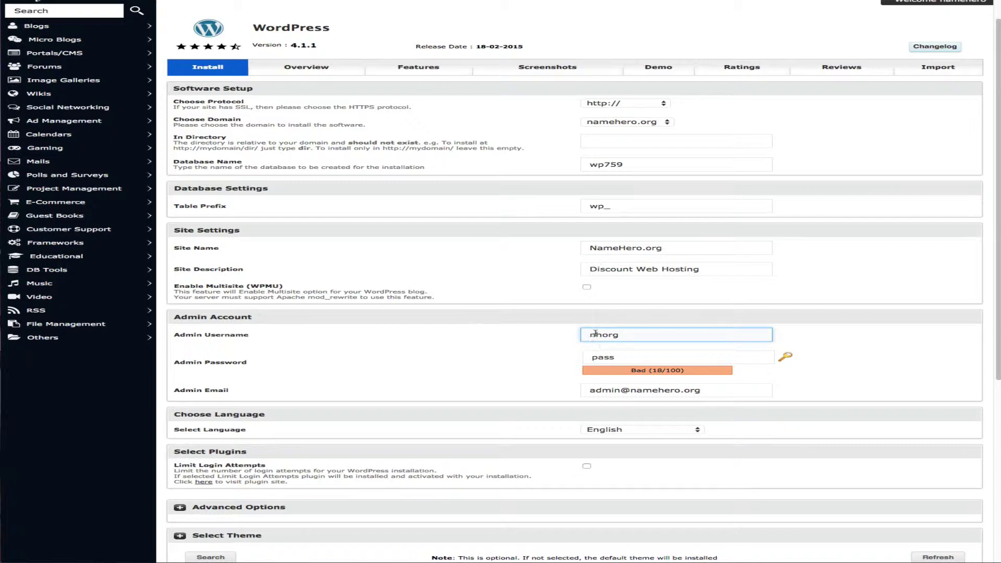
pyautogui.click(785, 358)
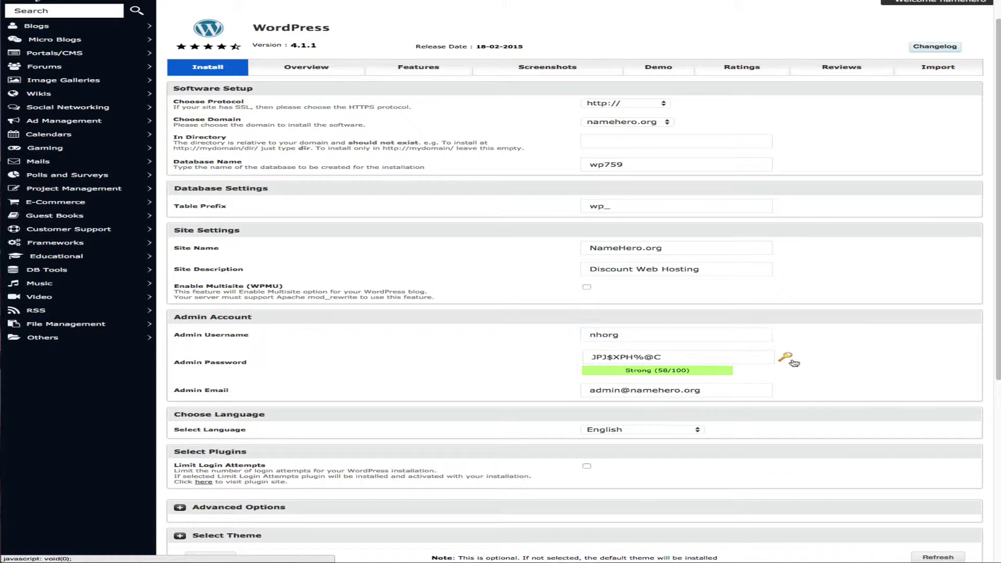
pyautogui.tripleClick(658, 357)
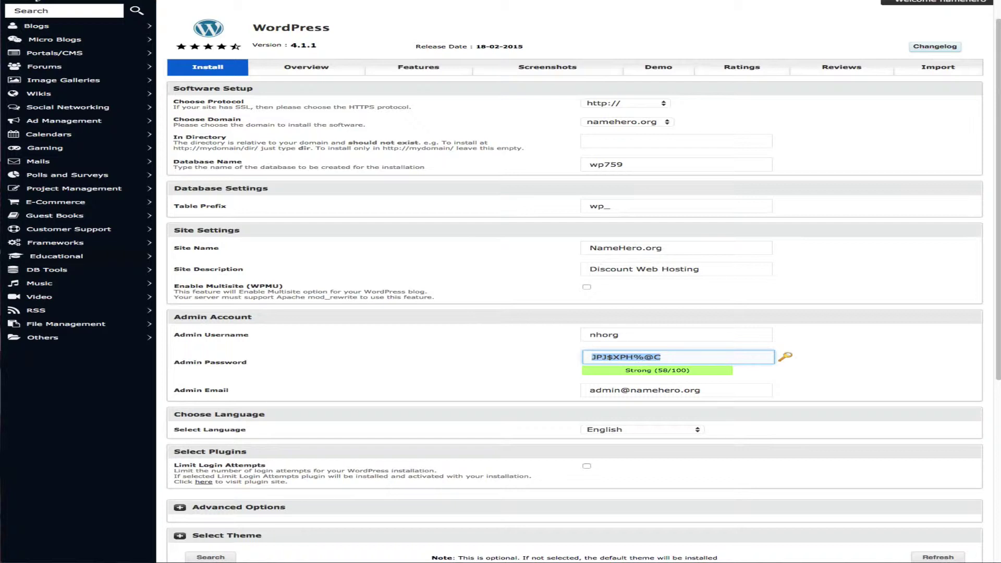
pyautogui.press('super+Tab')
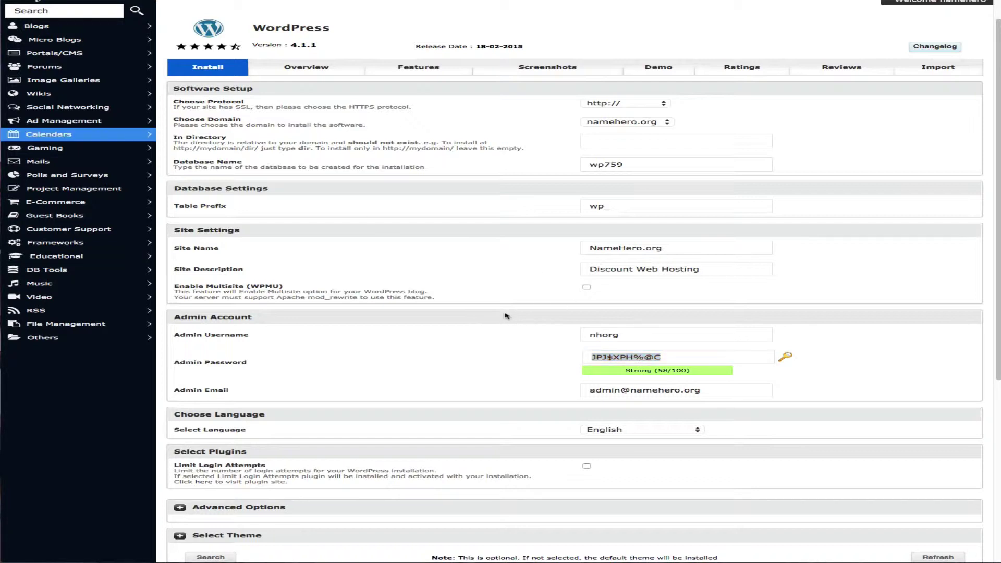
pyautogui.press('super+Tab')
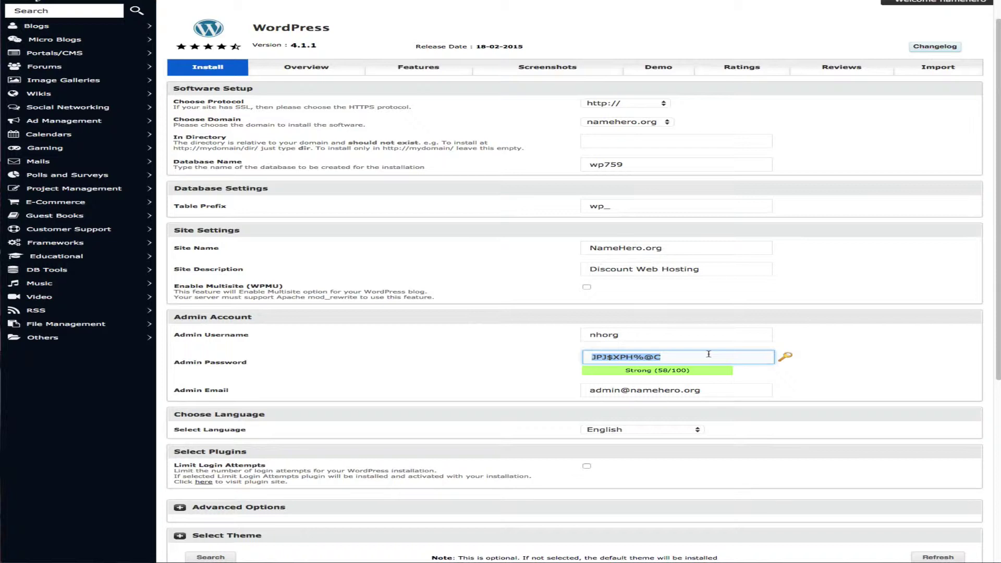
pyautogui.click(689, 357)
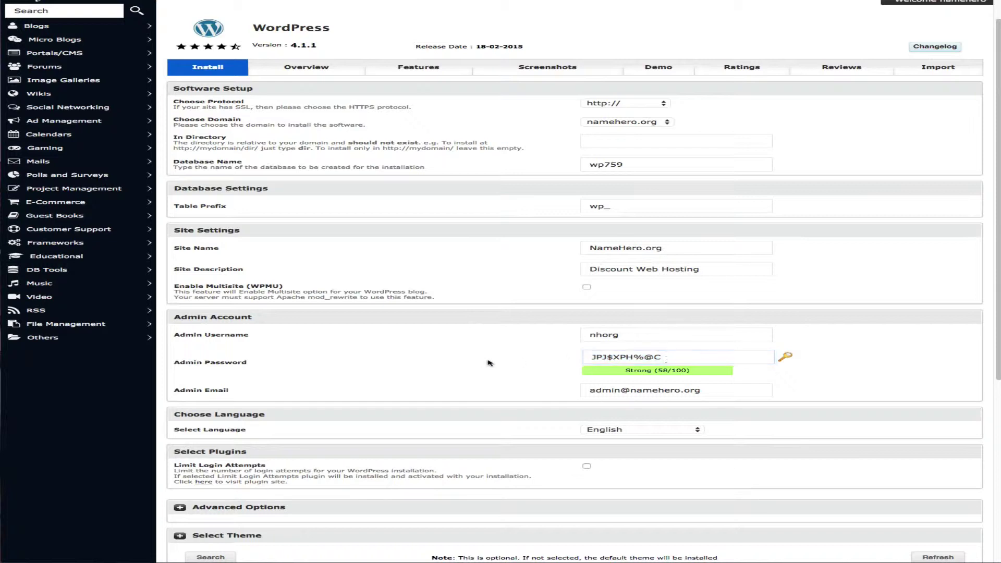
pyautogui.click(507, 362)
pyautogui.click(620, 390)
pyautogui.click(416, 392)
pyautogui.click(596, 392)
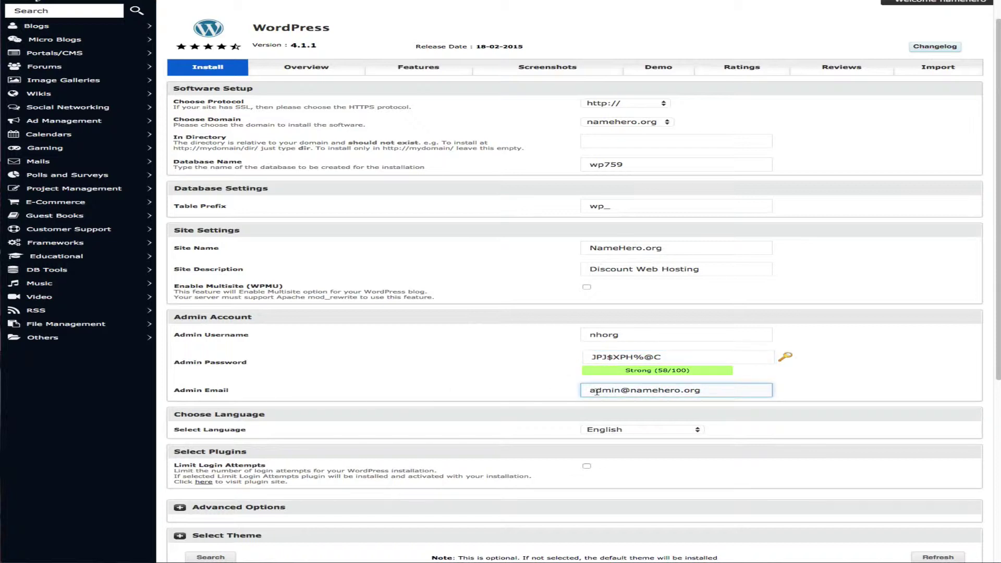
pyautogui.click(603, 307)
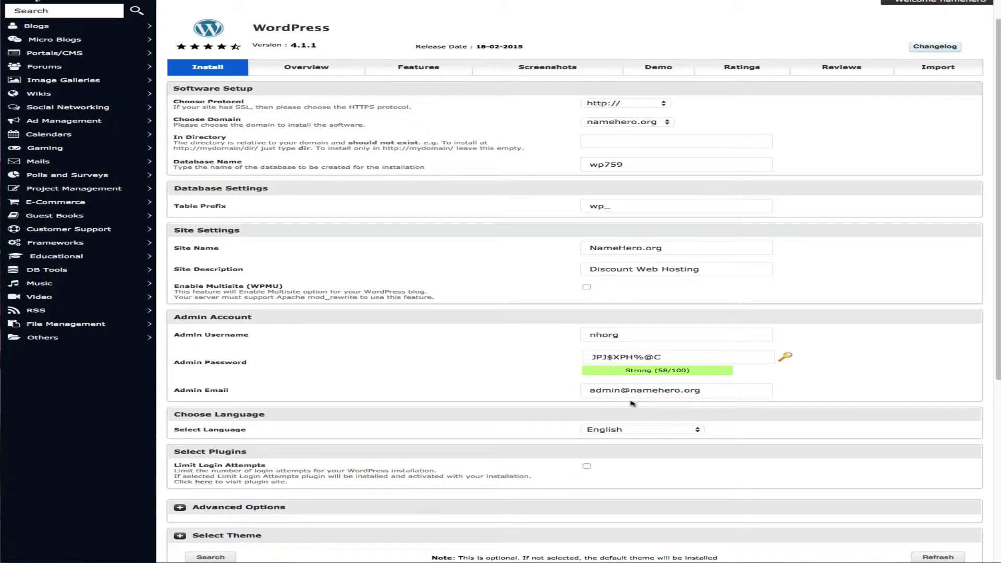
pyautogui.click(585, 390)
pyautogui.click(545, 398)
# Step: In Advanced Options, set automated backups to Once a day
pyautogui.scroll(-1, 555, 409)
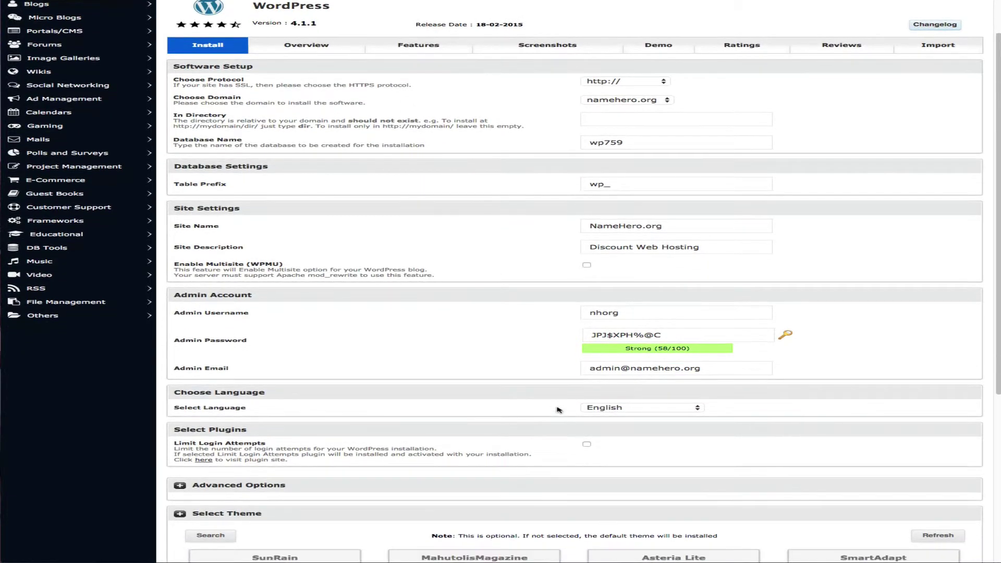
pyautogui.scroll(-3, 677, 371)
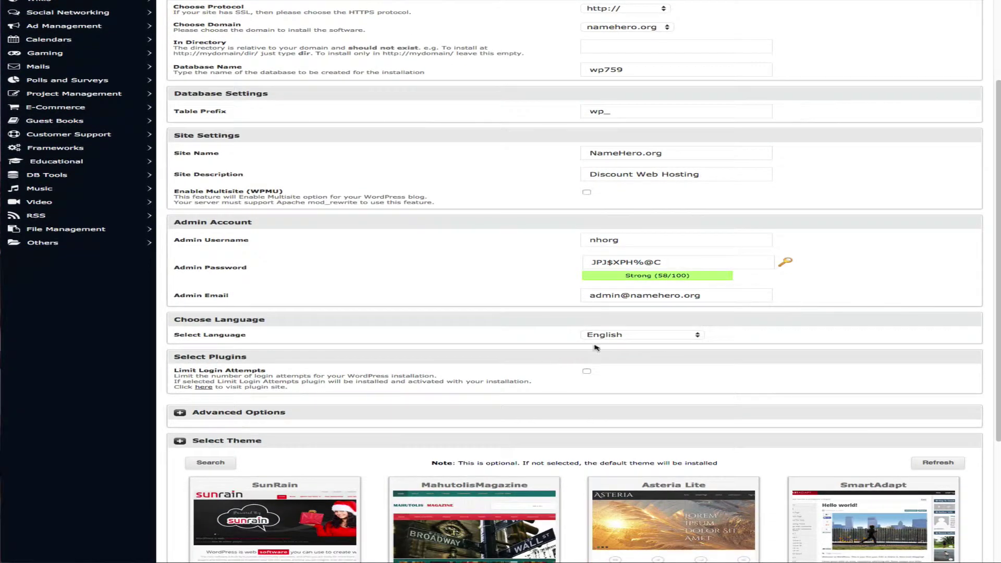
pyautogui.scroll(-1, 571, 362)
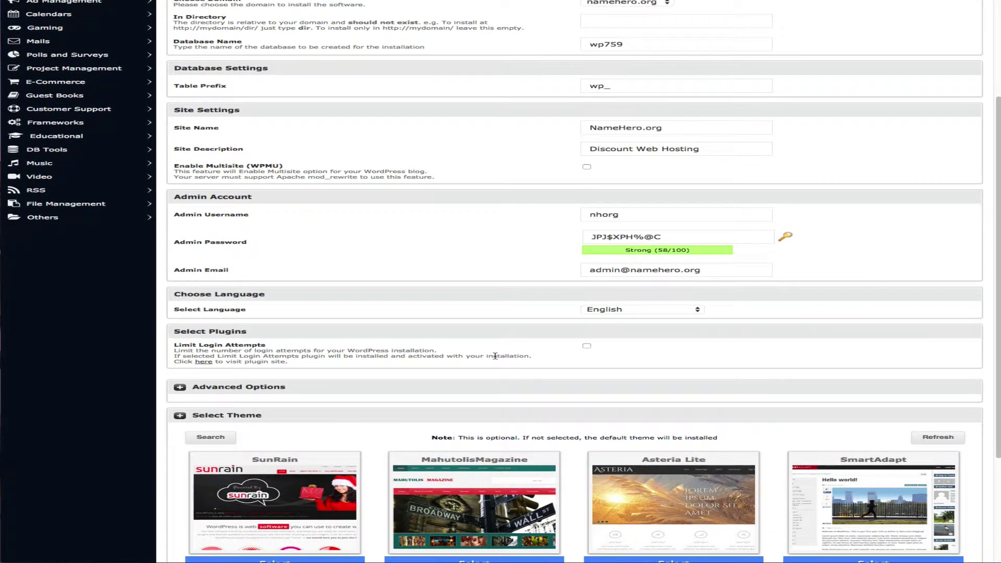
pyautogui.scroll(-1, 273, 351)
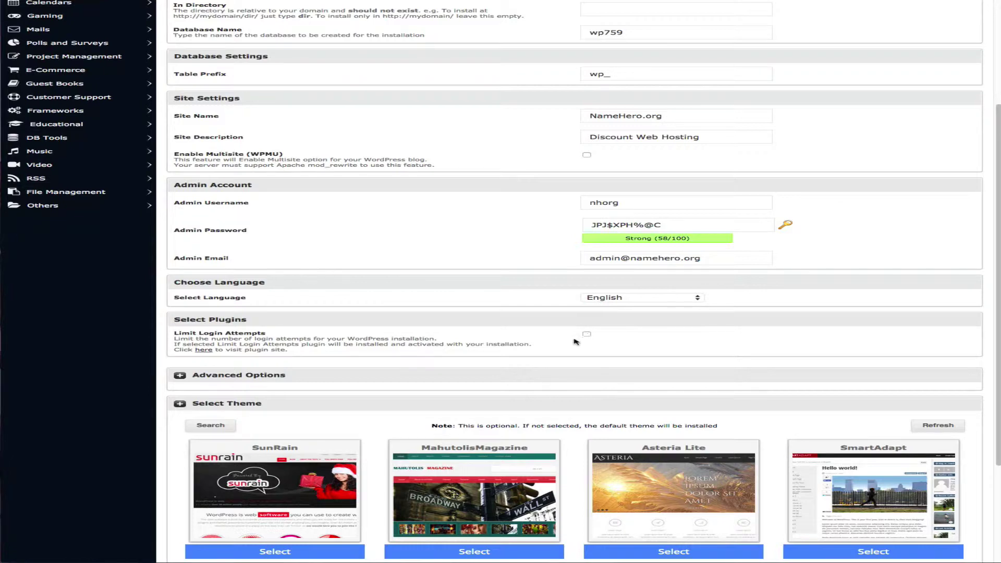
pyautogui.scroll(-2, 487, 364)
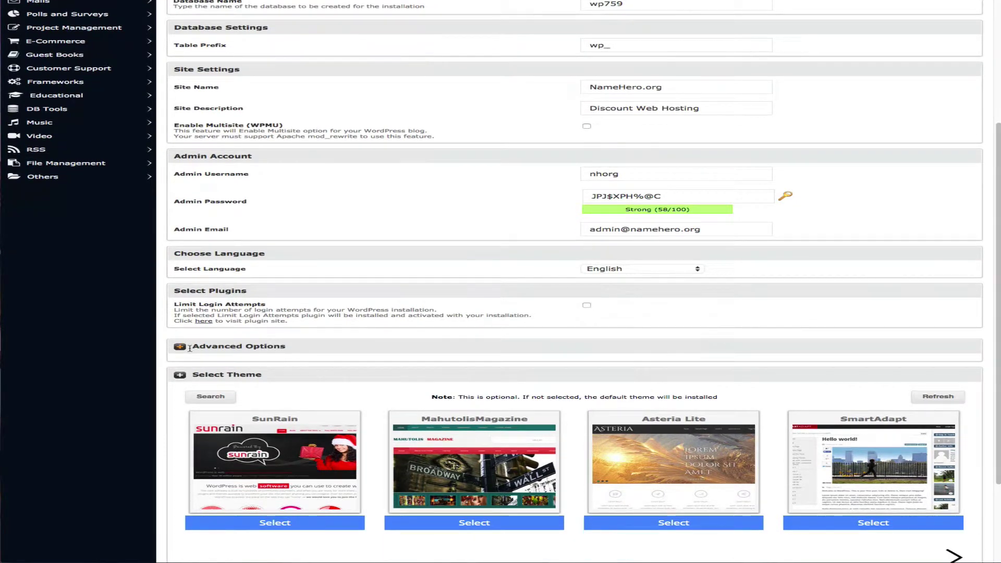
pyautogui.click(190, 348)
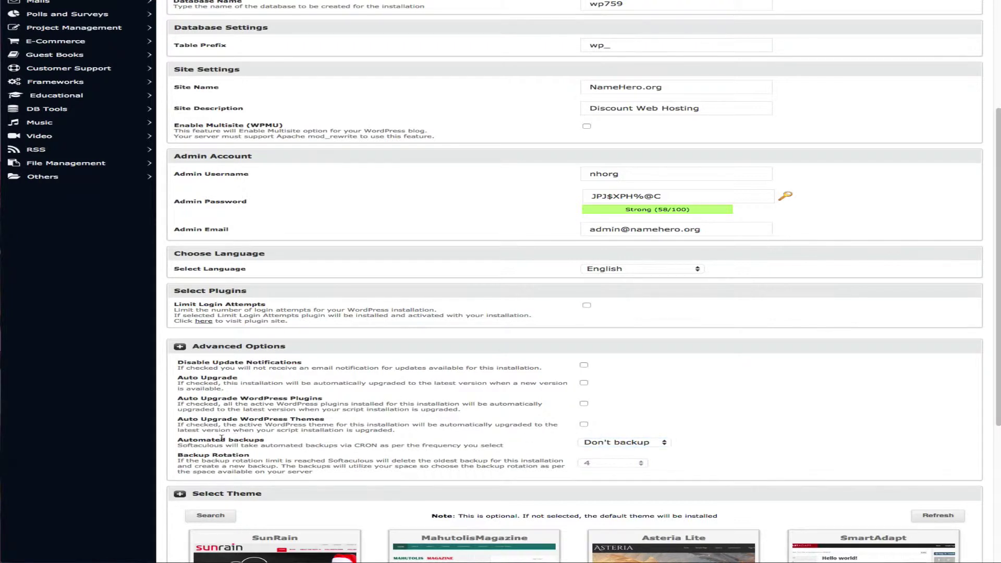
pyautogui.click(617, 443)
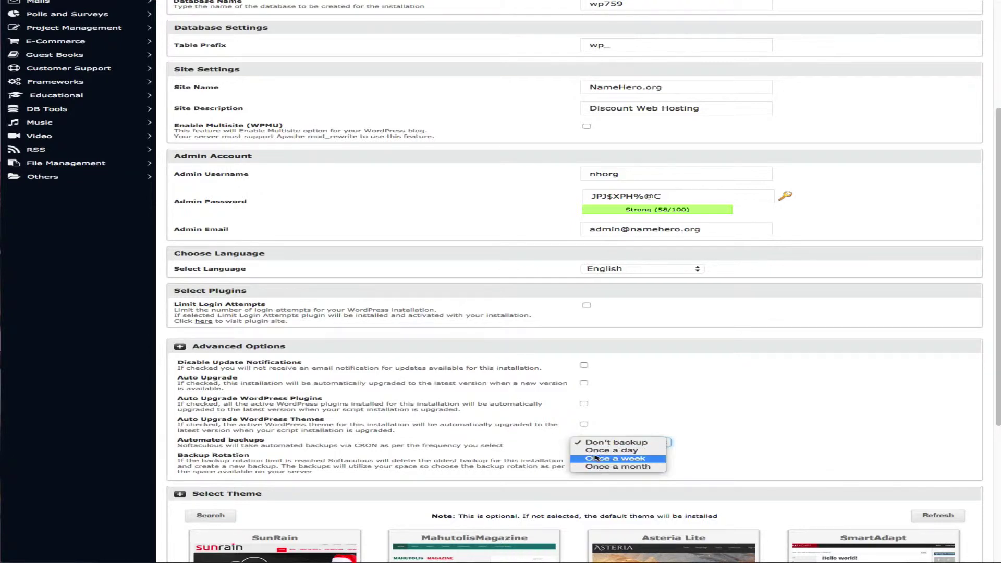
pyautogui.click(599, 450)
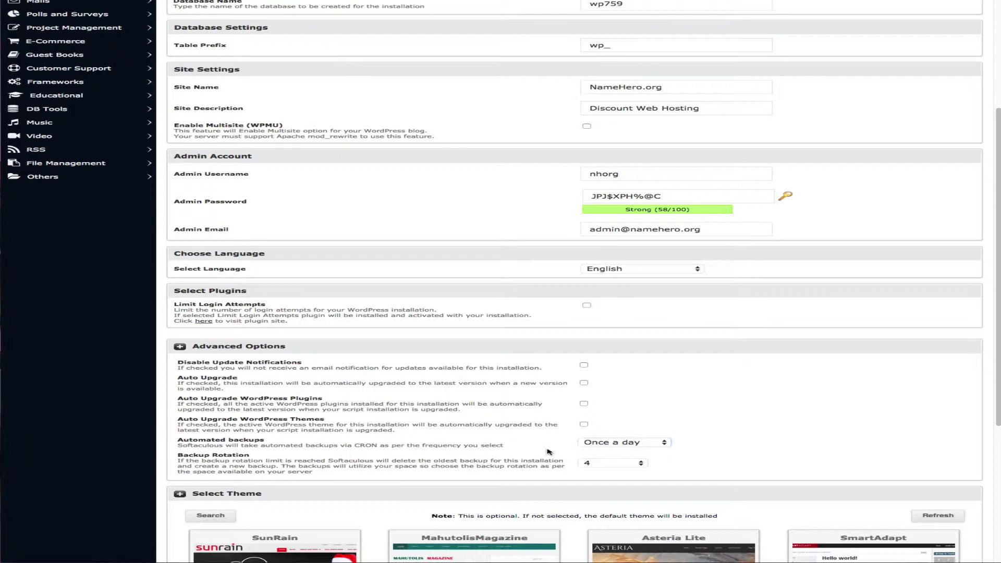
# Step: Keep backup rotation at 4
pyautogui.click(591, 464)
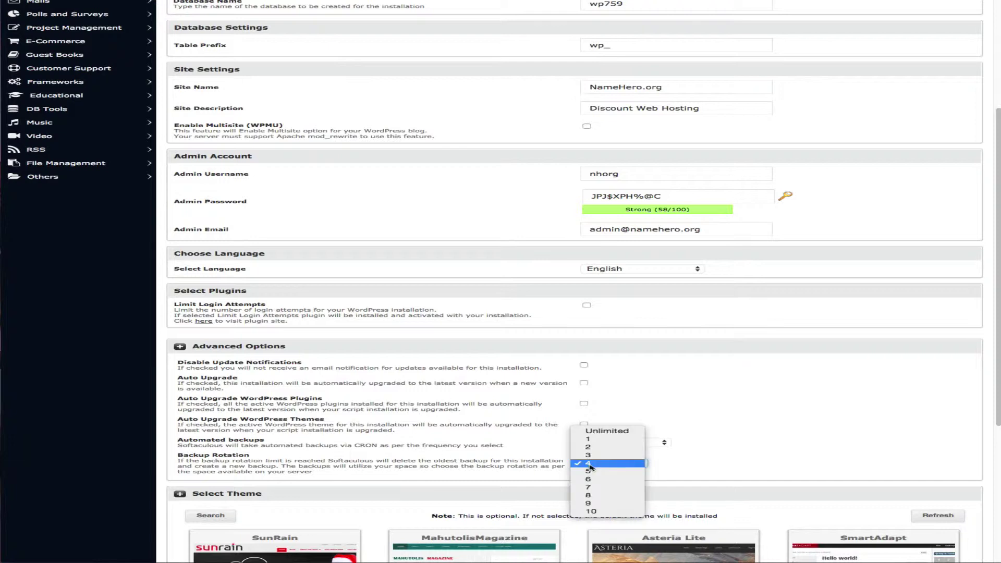
pyautogui.click(457, 477)
pyautogui.click(637, 464)
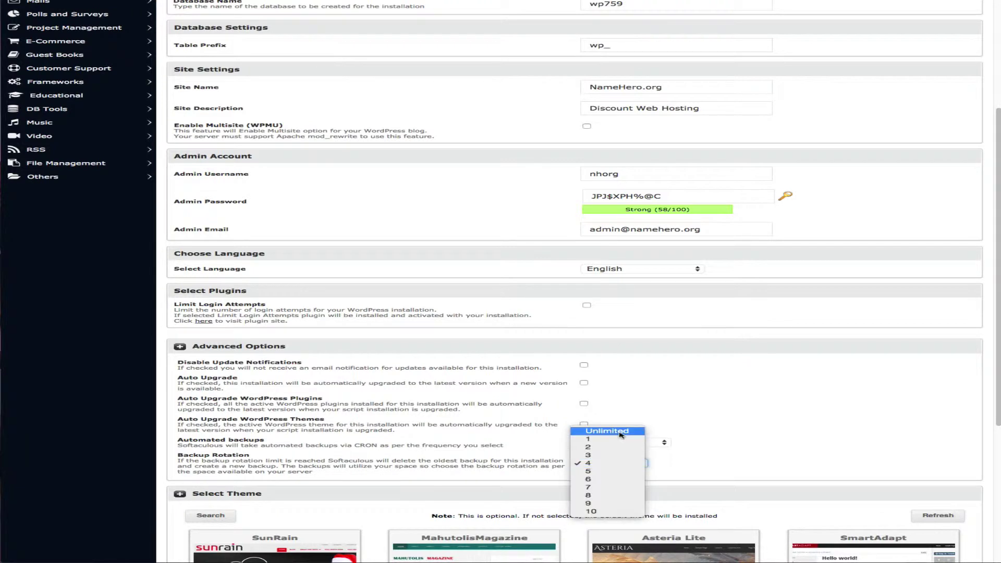
pyautogui.click(654, 439)
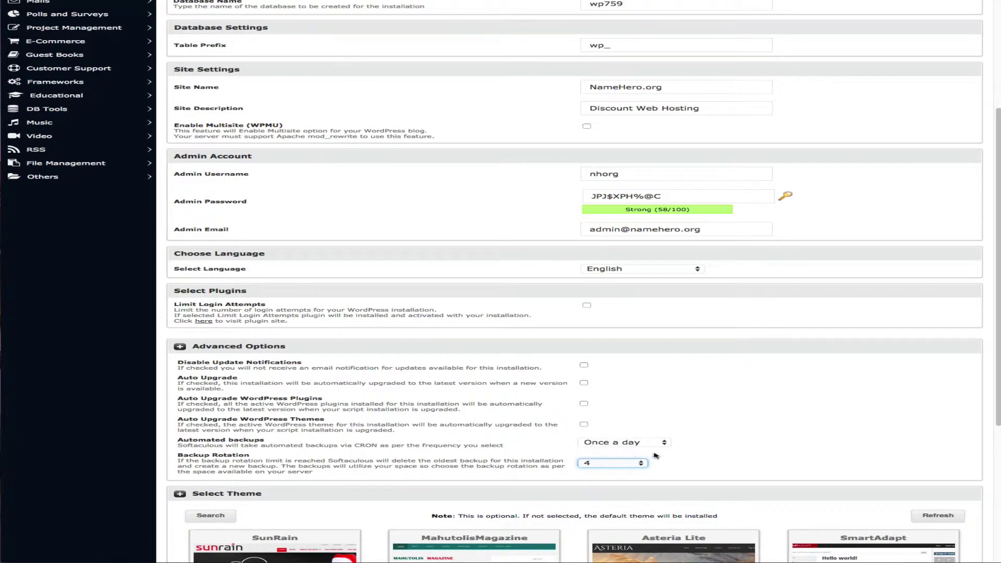
pyautogui.click(590, 458)
# Step: Select Asteria Lite as the WordPress theme
pyautogui.scroll(-4, 558, 437)
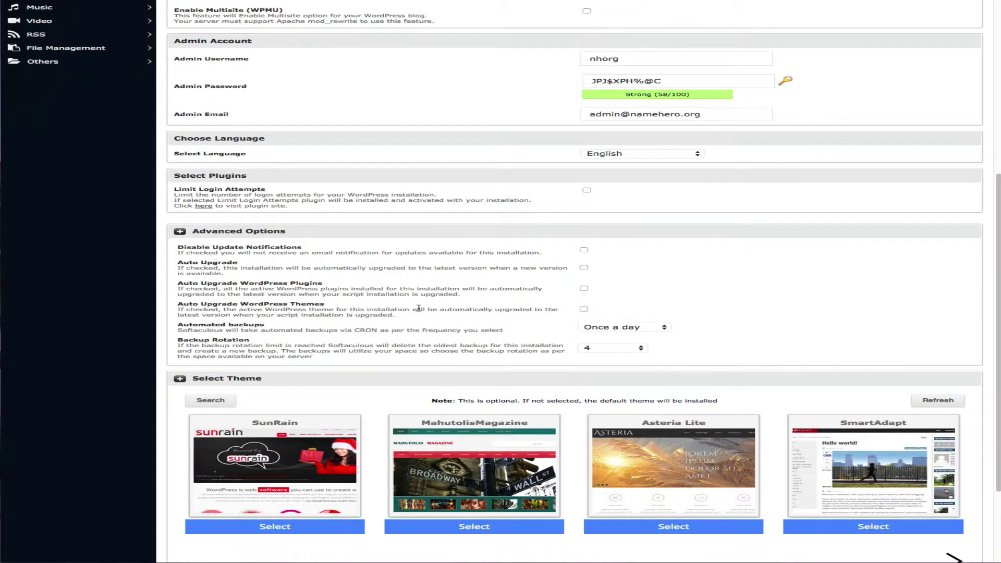
pyautogui.scroll(-3, 419, 308)
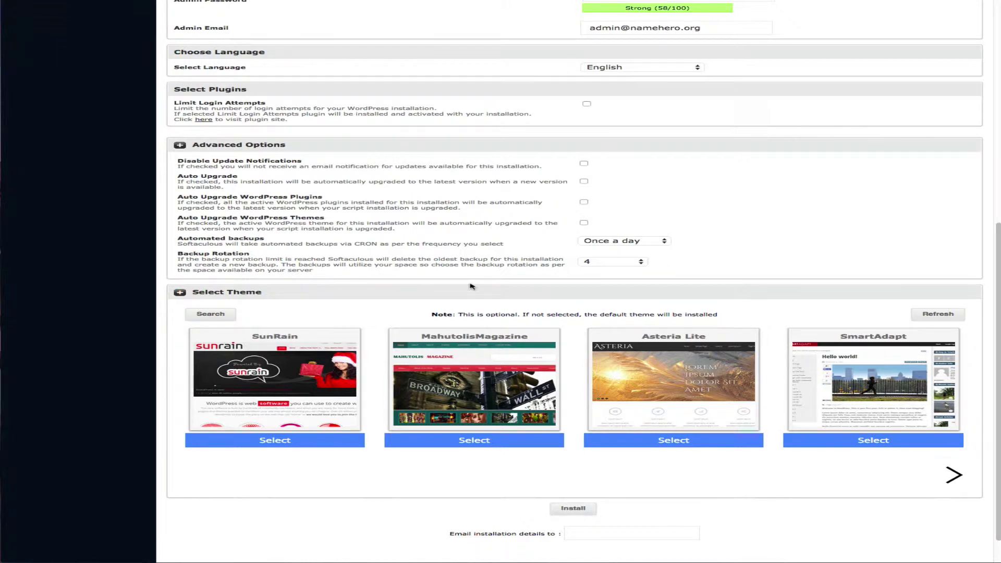
pyautogui.moveTo(652, 351)
pyautogui.click(676, 441)
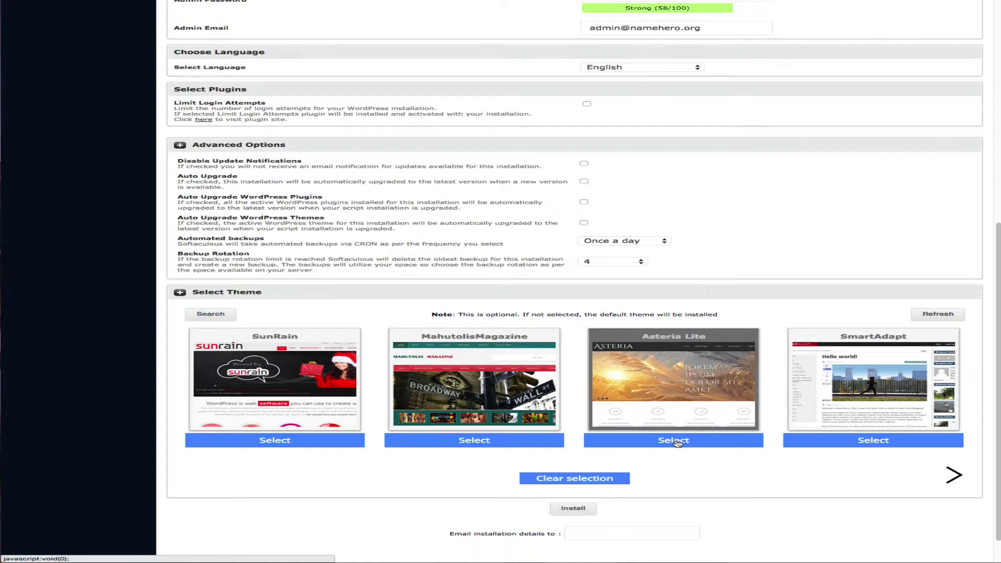
pyautogui.moveTo(668, 421)
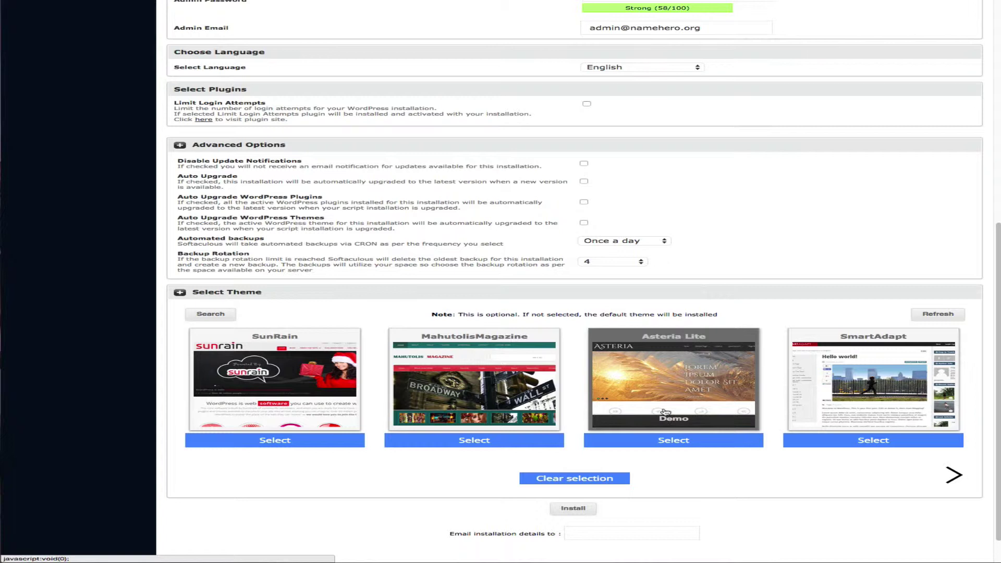
# Step: Start the WordPress installation on namehero.org
pyautogui.scroll(-1, 667, 469)
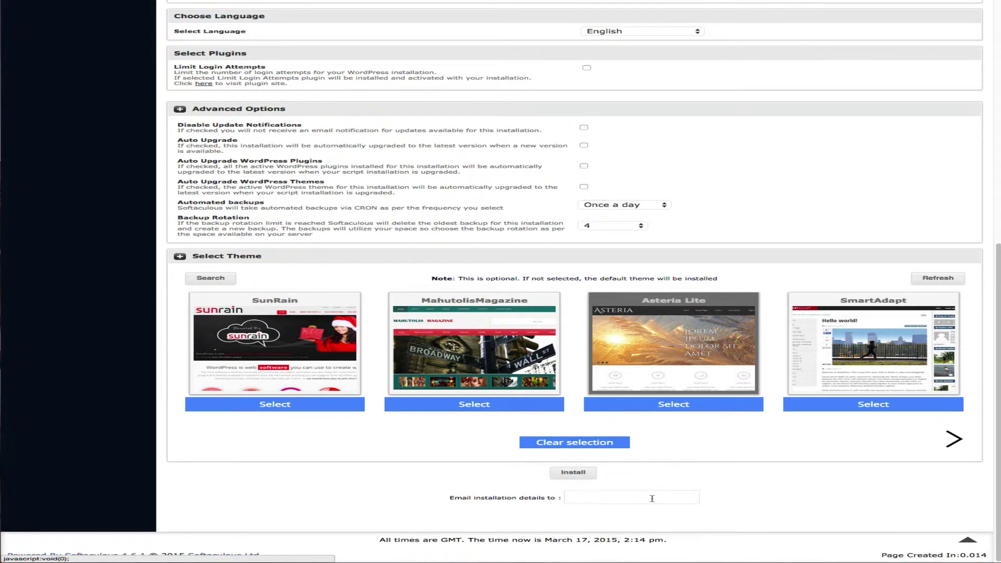
pyautogui.click(652, 498)
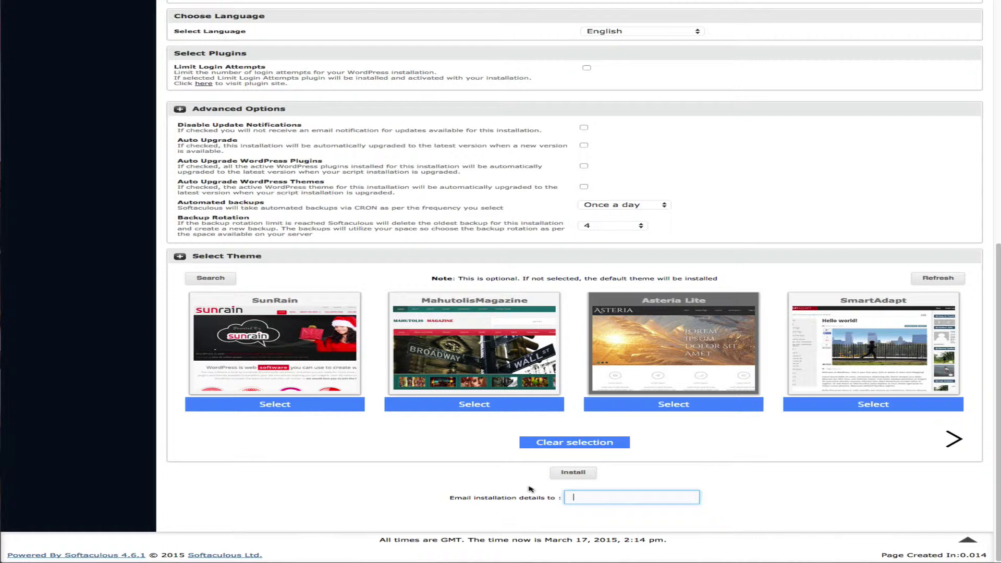
pyautogui.click(571, 472)
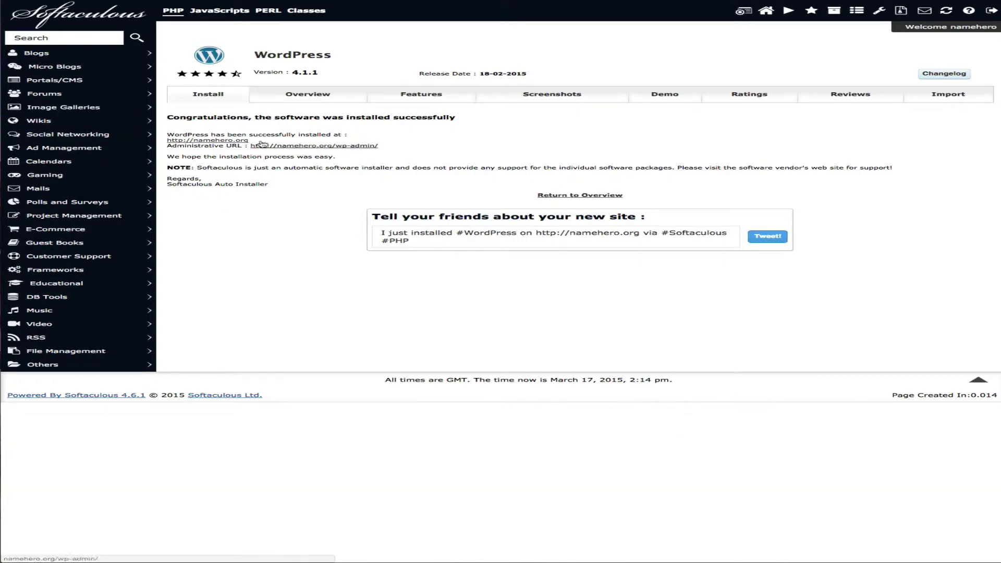
pyautogui.click(235, 139)
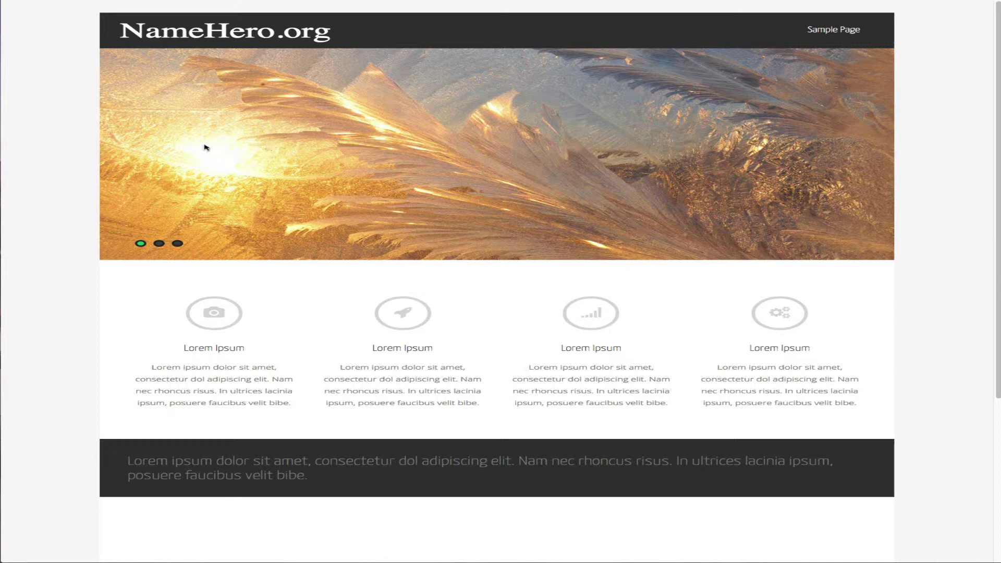
# Step: Preview the site's mobile layout in a narrowed browser, then restore the desktop width
pyautogui.moveTo(997, 559); pyautogui.dragTo(139, 539)
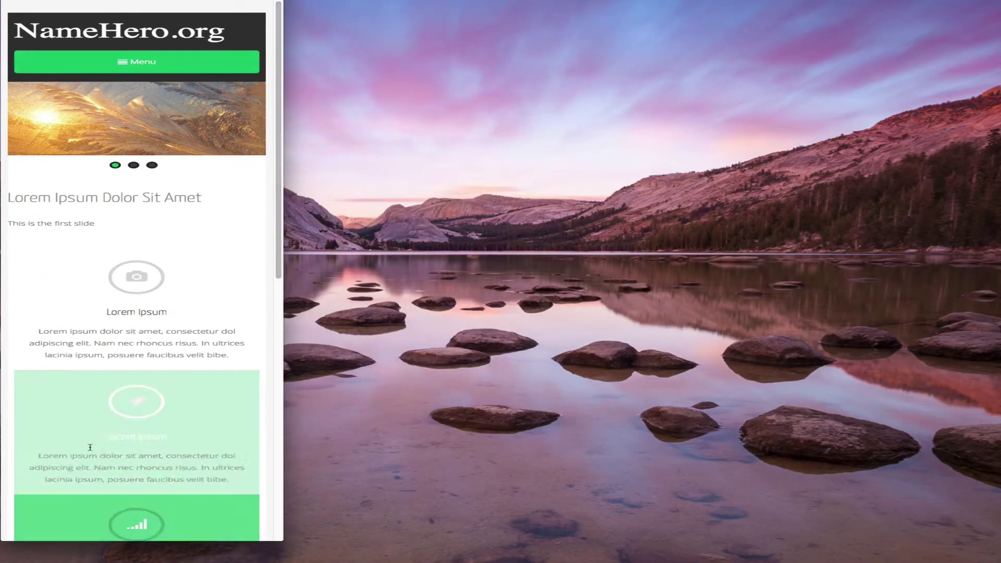
pyautogui.scroll(-3, 152, 323)
pyautogui.scroll(-8, 157, 311)
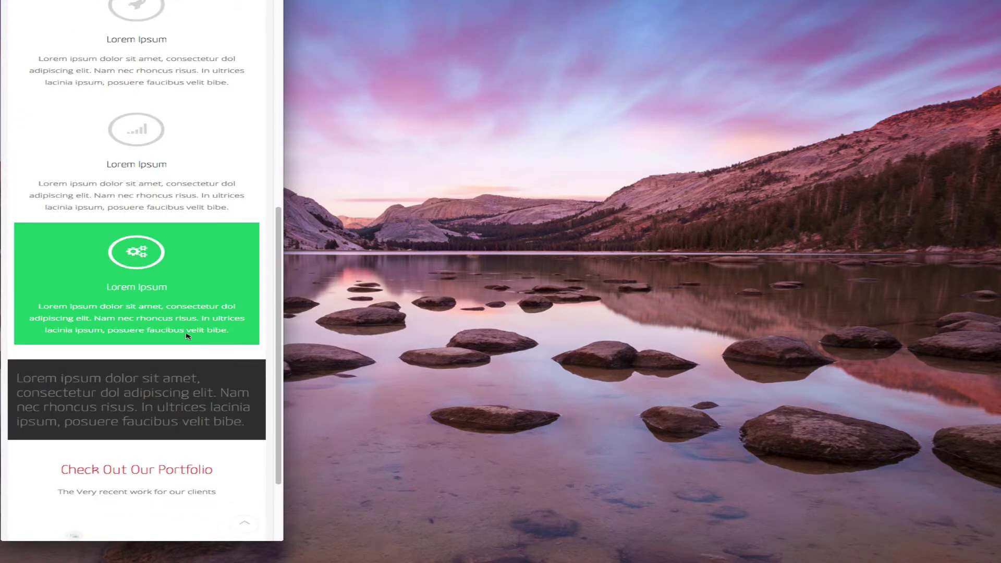
pyautogui.scroll(-3, 180, 417)
pyautogui.scroll(4, 136, 428)
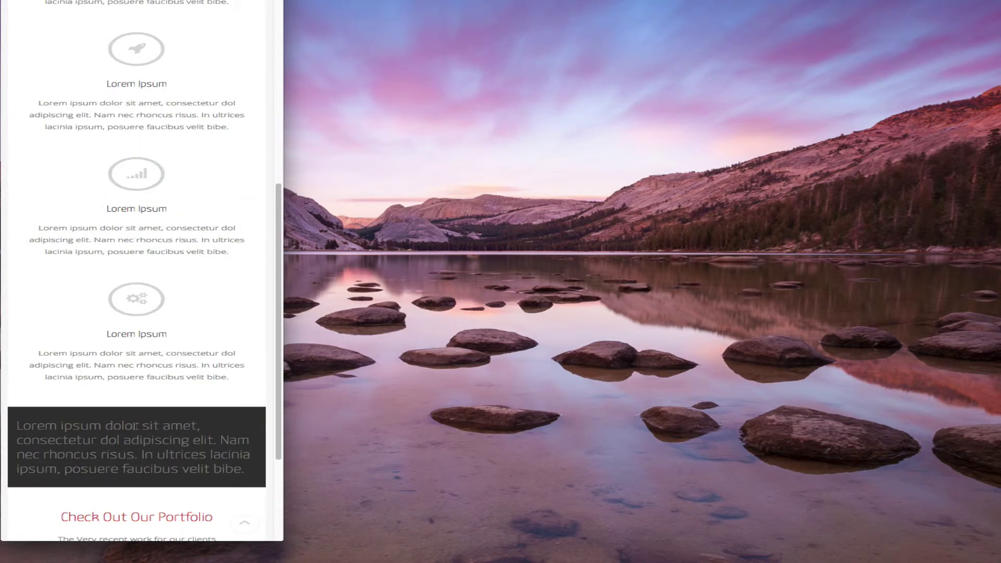
pyautogui.scroll(10, 135, 426)
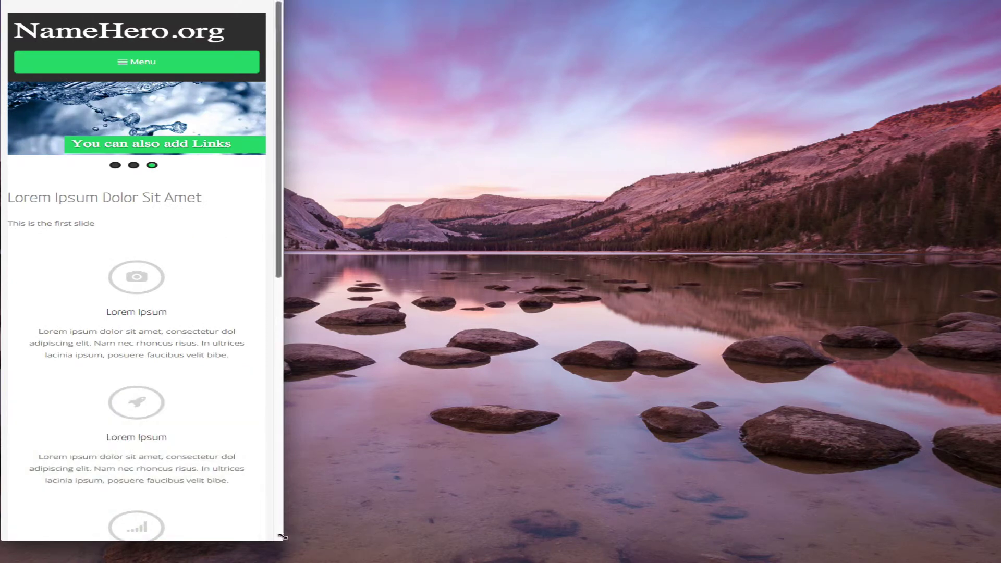
pyautogui.moveTo(282, 537); pyautogui.dragTo(949, 560)
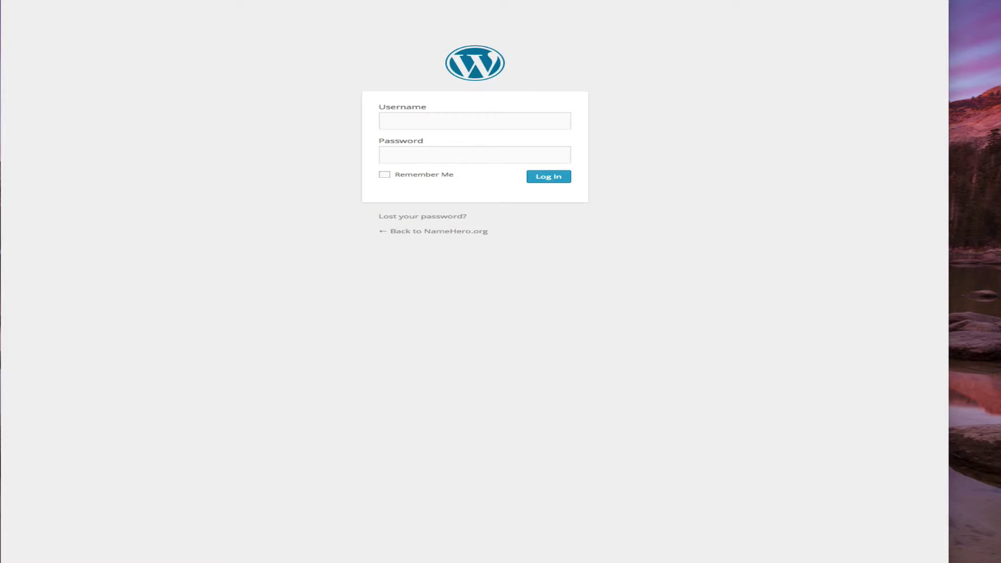
# Step: Log in to wp-admin with the admin username and password, retyping the password after one failed attempt
pyautogui.click(472, 120)
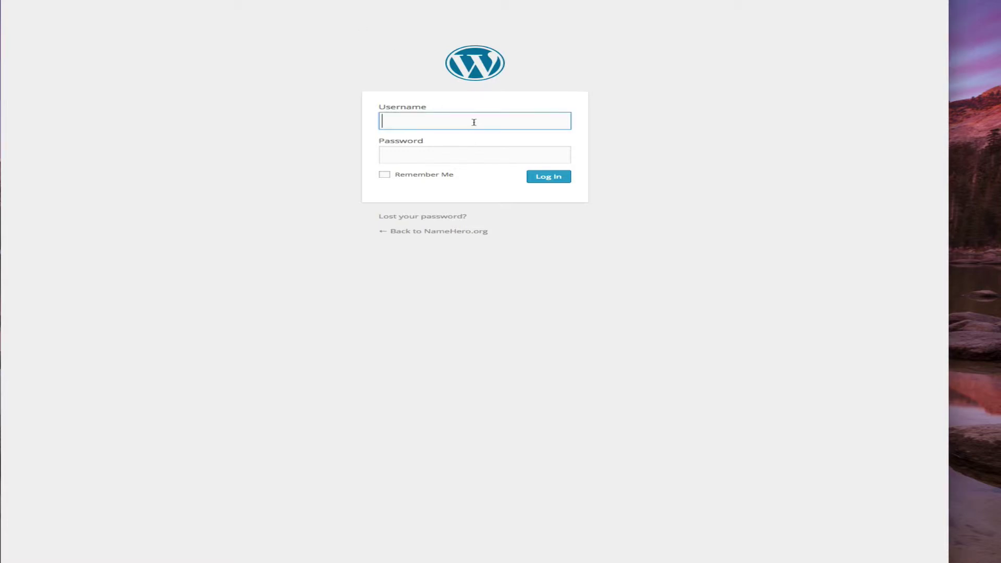
pyautogui.write('nhorg')
pyautogui.press('Tab')
pyautogui.write('••••••••••')
pyautogui.click(543, 178)
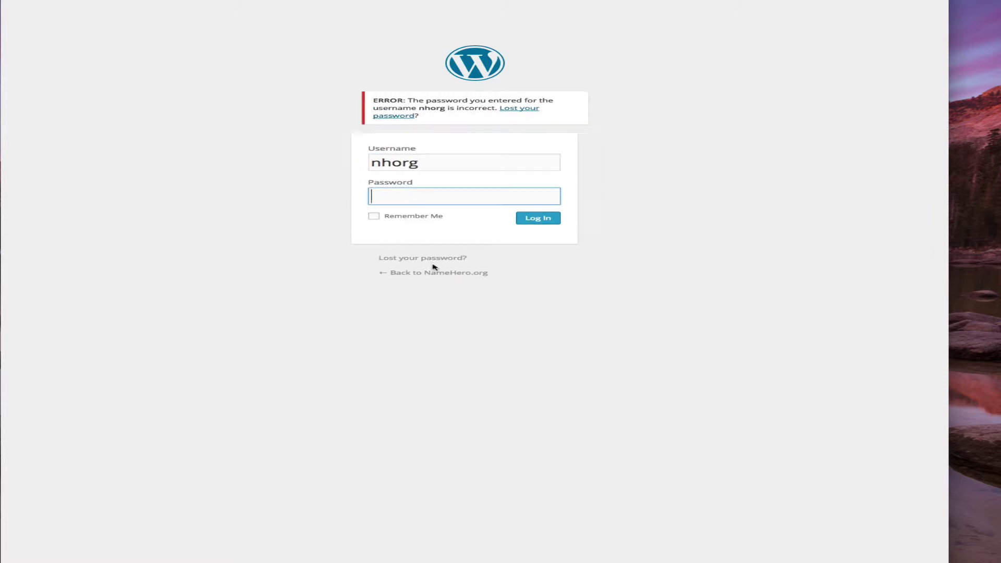
pyautogui.write('•')
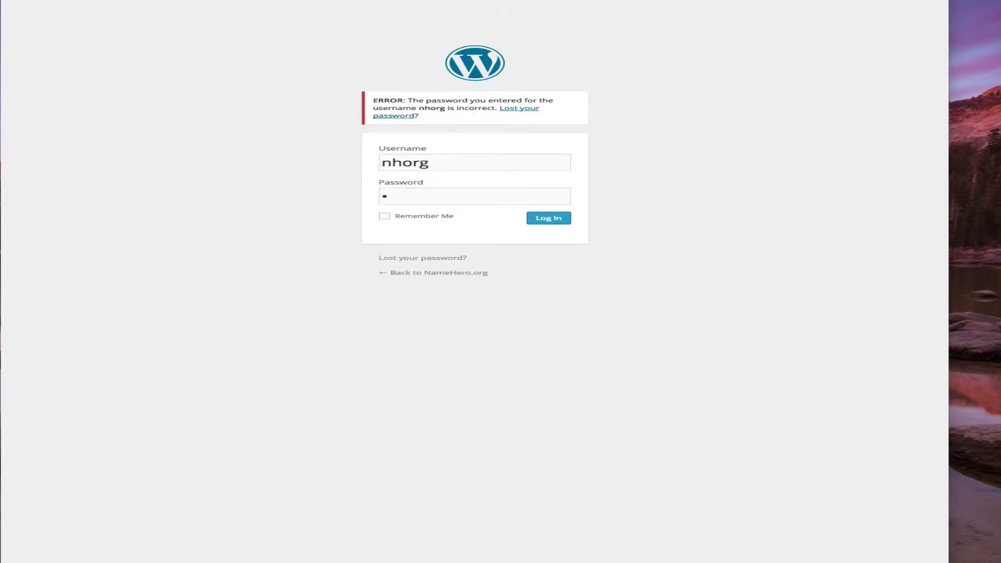
pyautogui.click(414, 199)
pyautogui.write('••••••••••')
pyautogui.press('Tab')
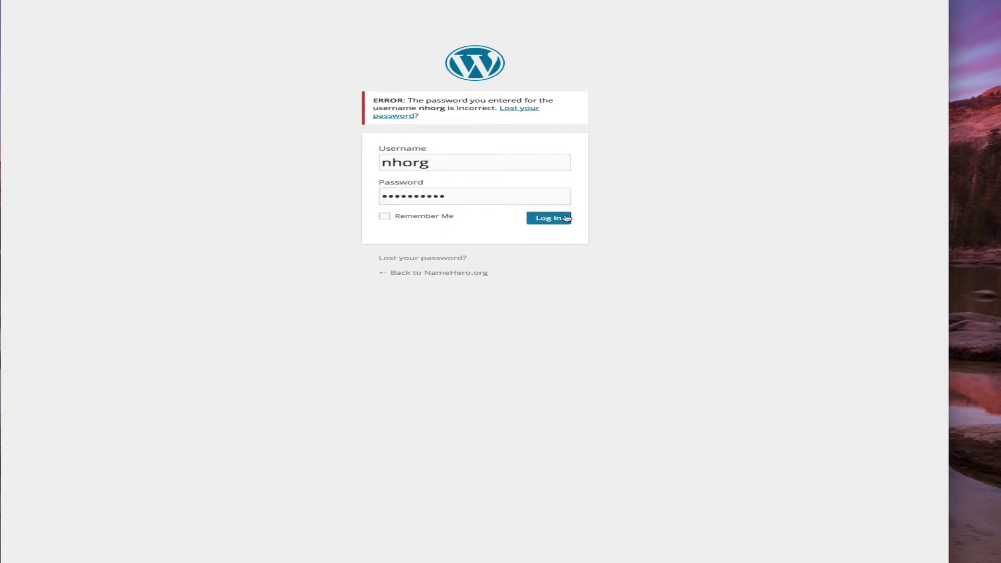
pyautogui.press('Return')
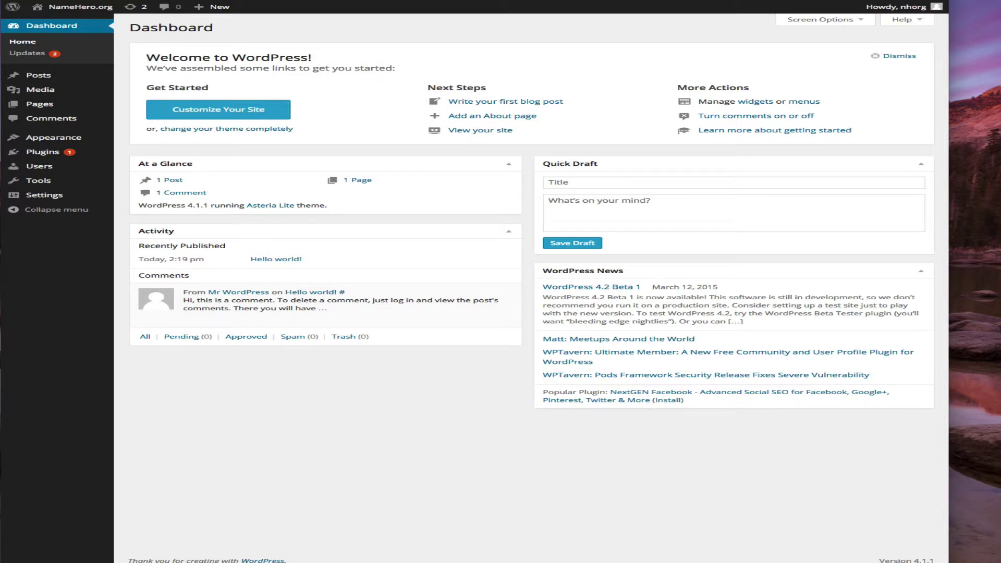
# Step: Show the WordPress Updates page, with Akismet 3.1 and Asteria Lite 1.0.3 updates pending
pyautogui.click(41, 60)
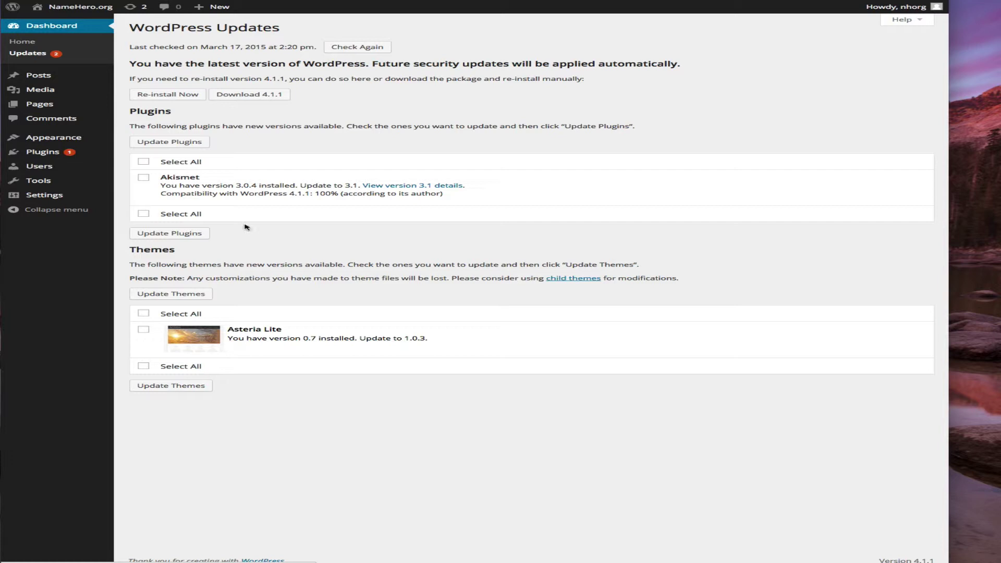
pyautogui.moveTo(101, 86)
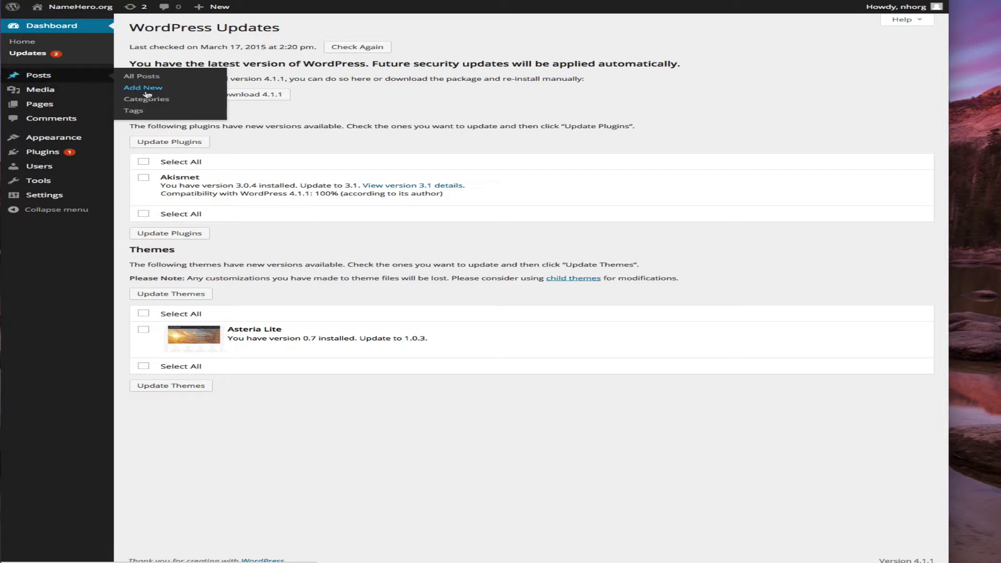
# Step: Write and publish a new post titled 'This Is My First Blog Post' with body 'Test 123'
pyautogui.click(147, 92)
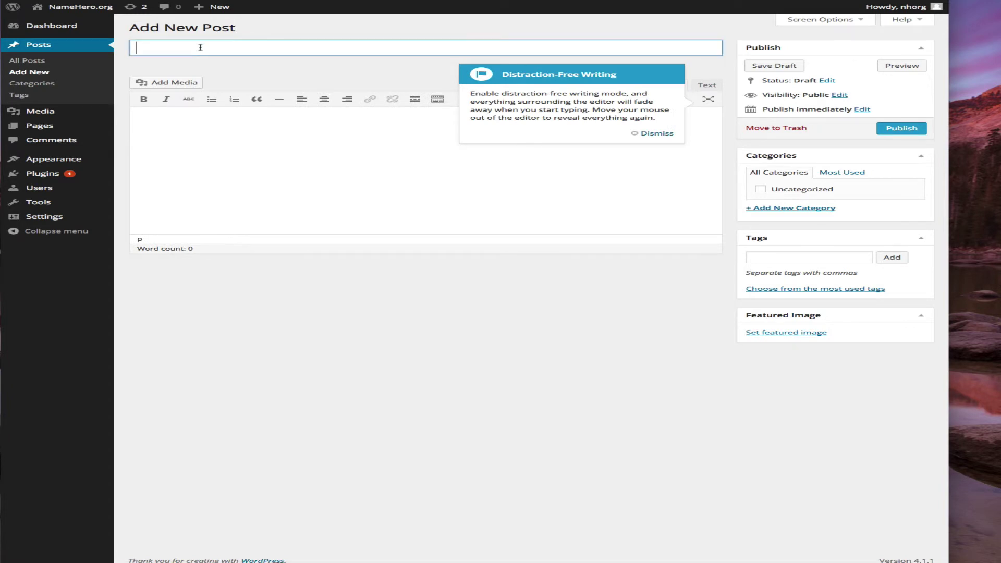
pyautogui.write('This Is My First Blog Post')
pyautogui.press('Tab')
pyautogui.write('Te')
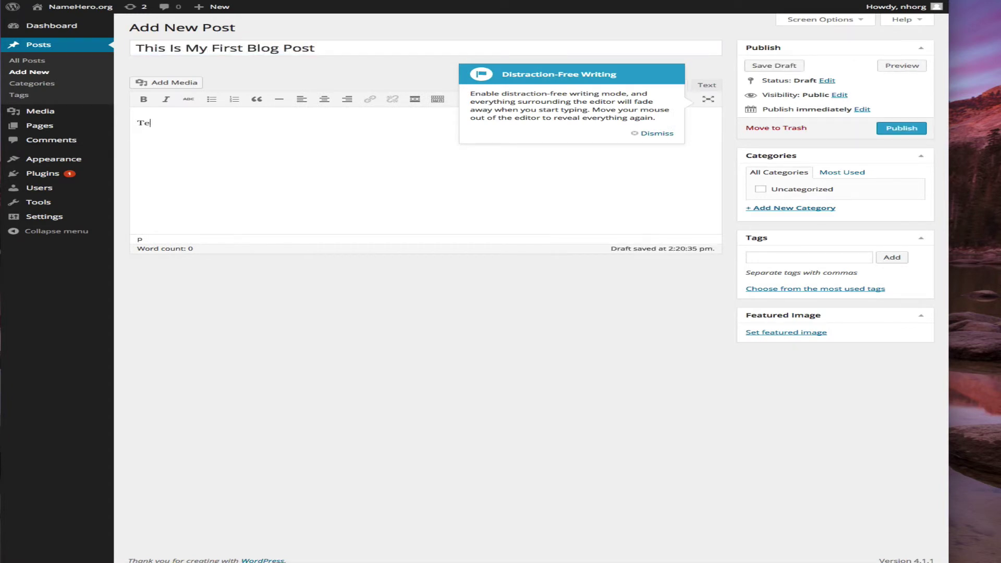
pyautogui.write('st 123')
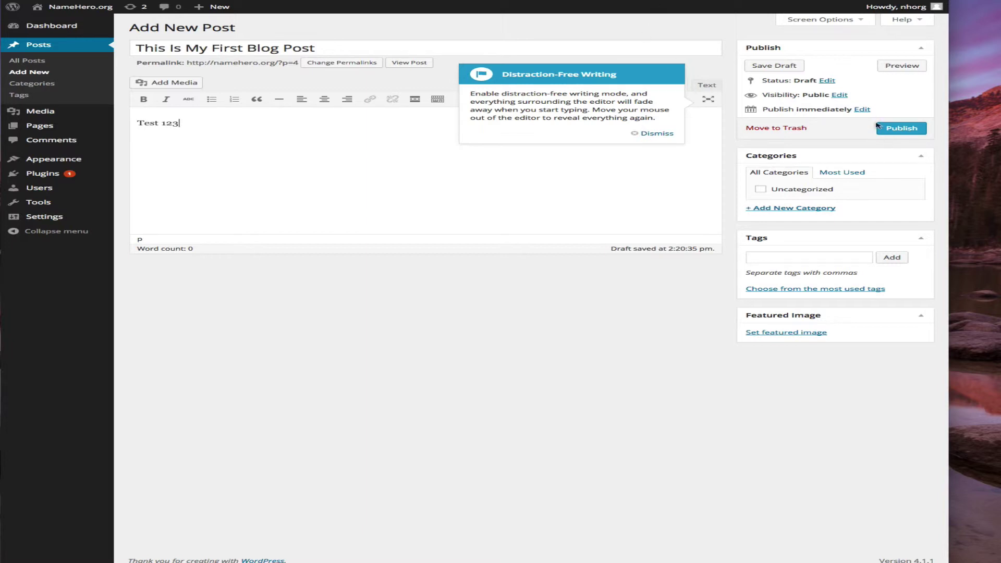
pyautogui.click(881, 128)
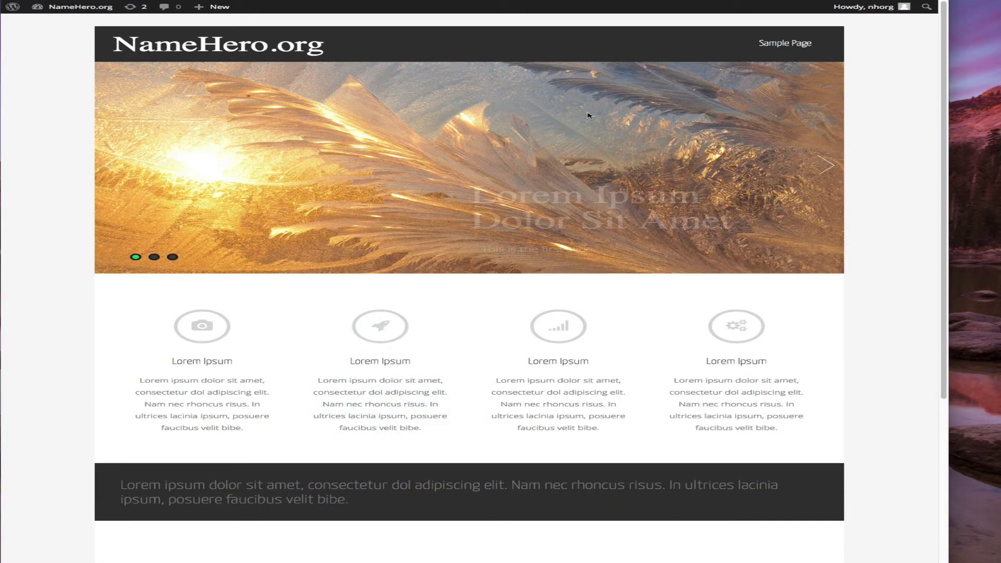
# Step: View the published post on the site, then return to the admin dashboard
pyautogui.scroll(-4, 531, 179)
pyautogui.scroll(1, 531, 179)
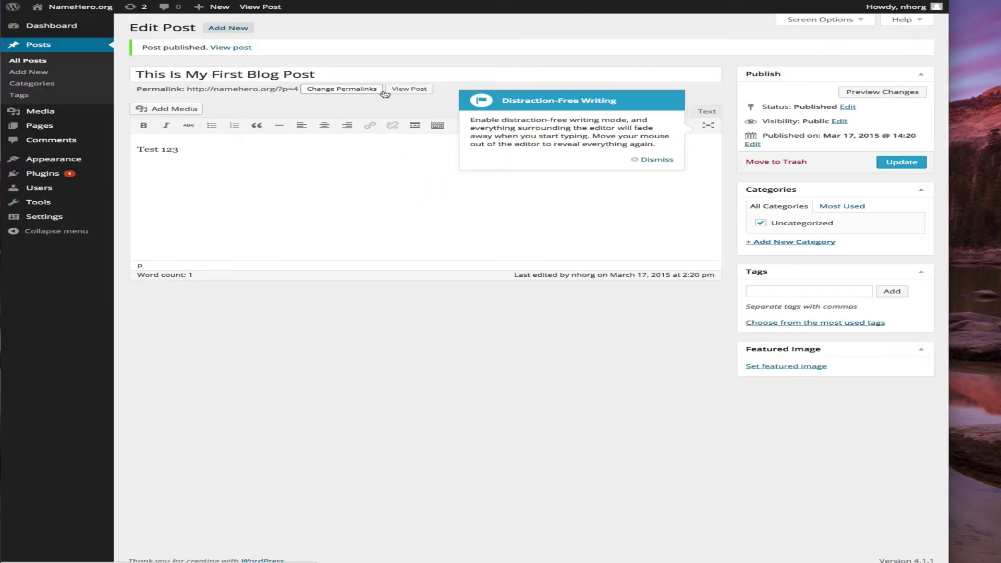
pyautogui.click(409, 90)
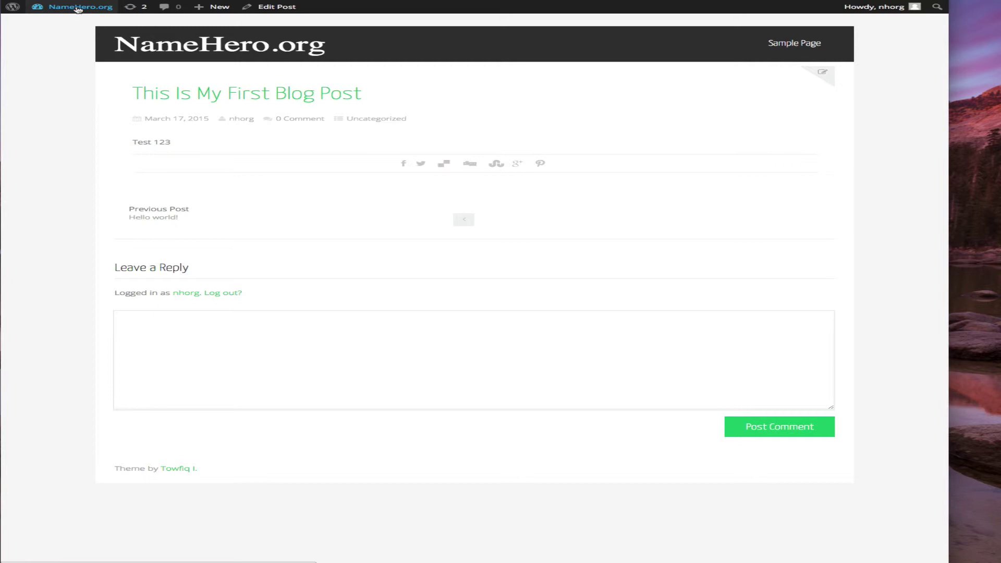
pyautogui.moveTo(78, 7)
pyautogui.click(56, 22)
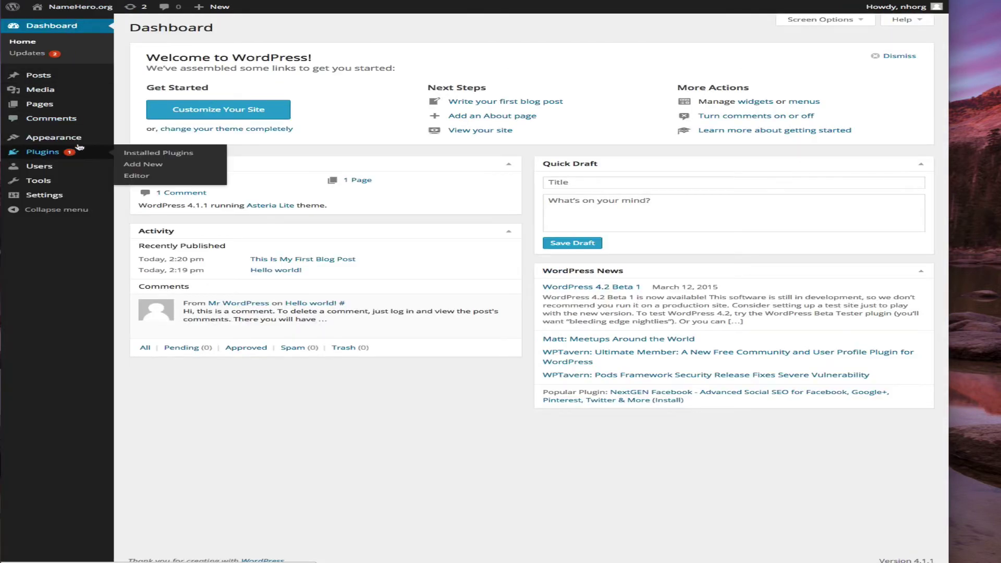
# Step: From the Themes page, open Asteria Options at Front Page > Mobile Layout
pyautogui.moveTo(79, 145)
pyautogui.click(138, 139)
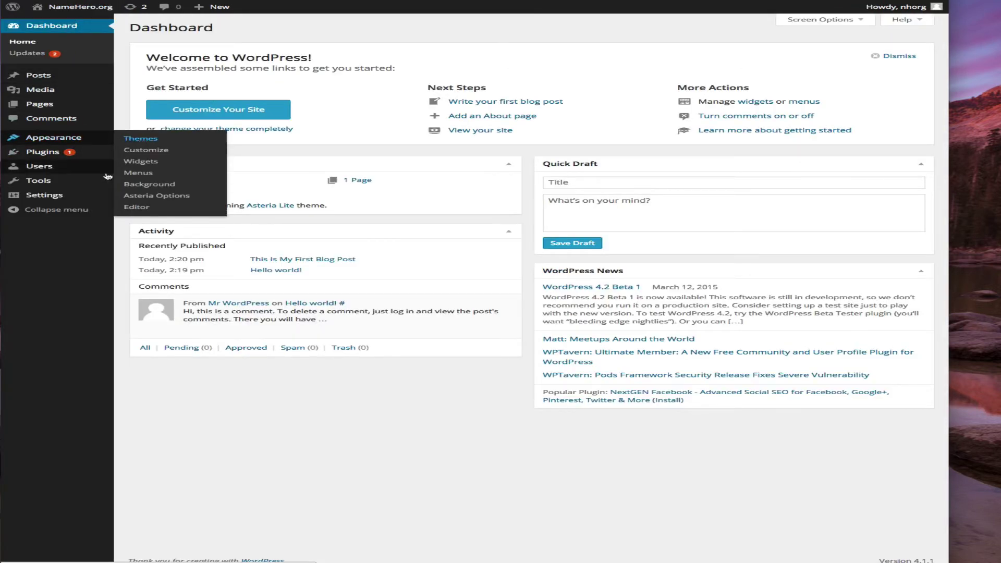
pyautogui.moveTo(193, 92)
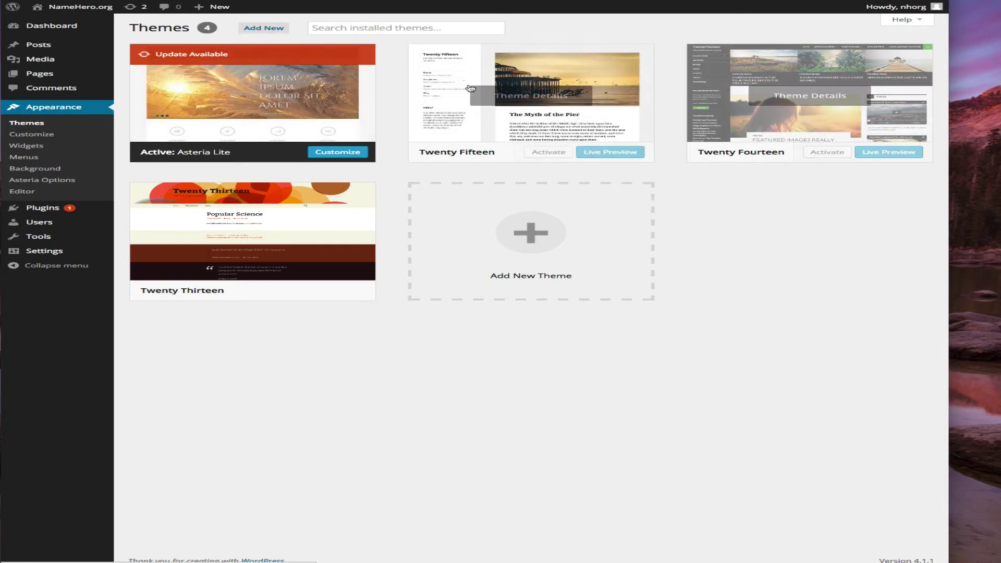
pyautogui.moveTo(236, 262)
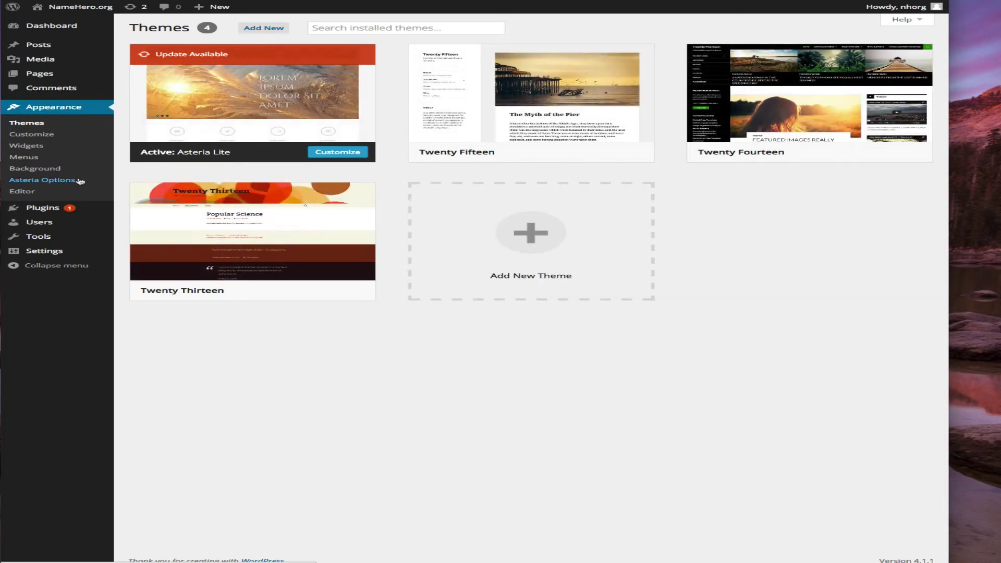
pyautogui.click(54, 182)
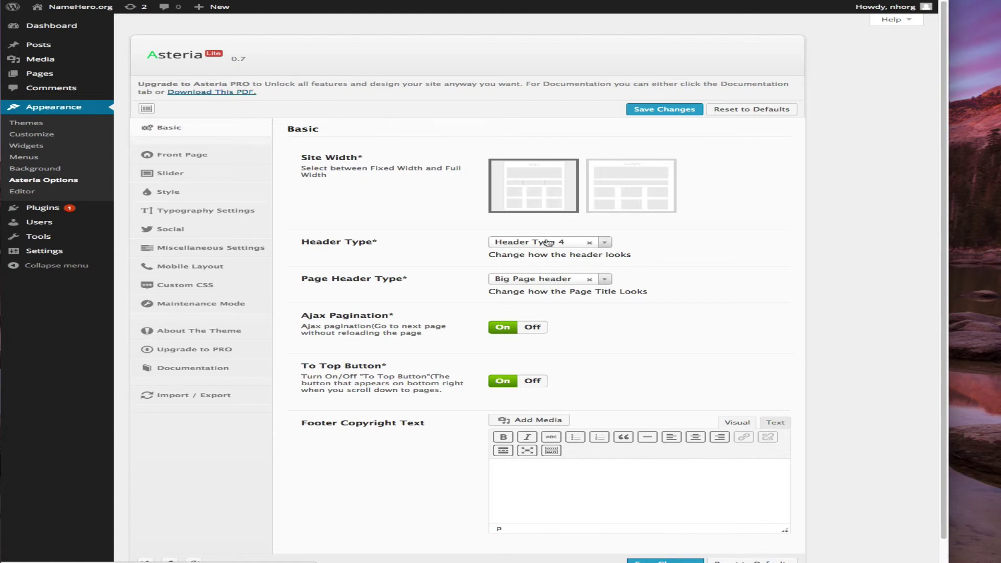
pyautogui.click(189, 156)
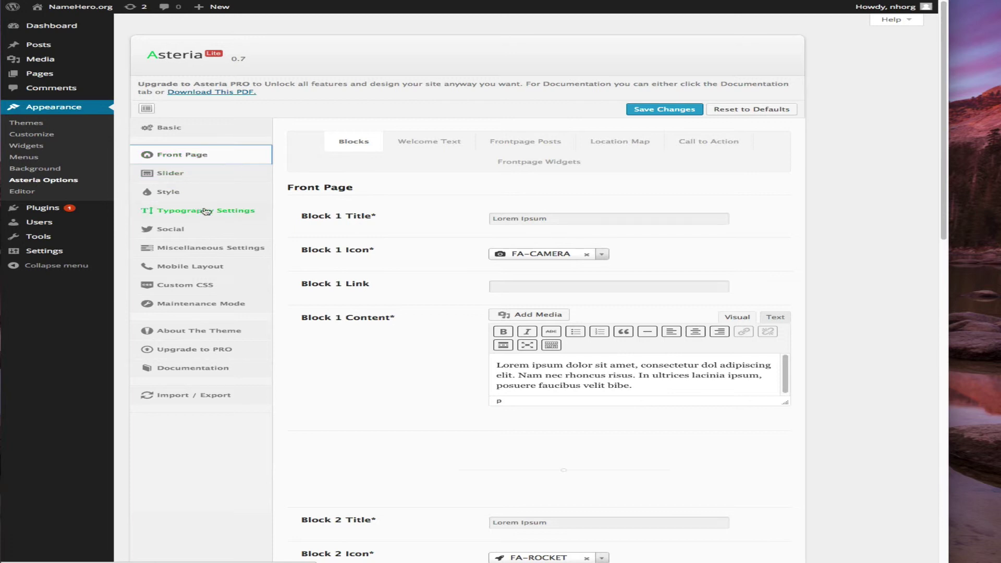
pyautogui.click(210, 271)
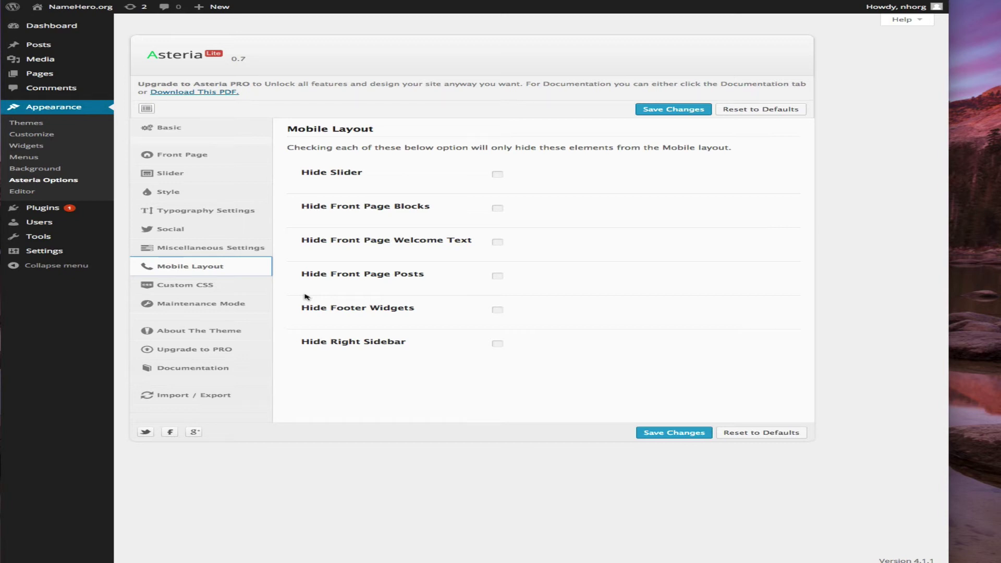
# Step: Open the Add New User form and set the role to Administrator
pyautogui.moveTo(34, 224)
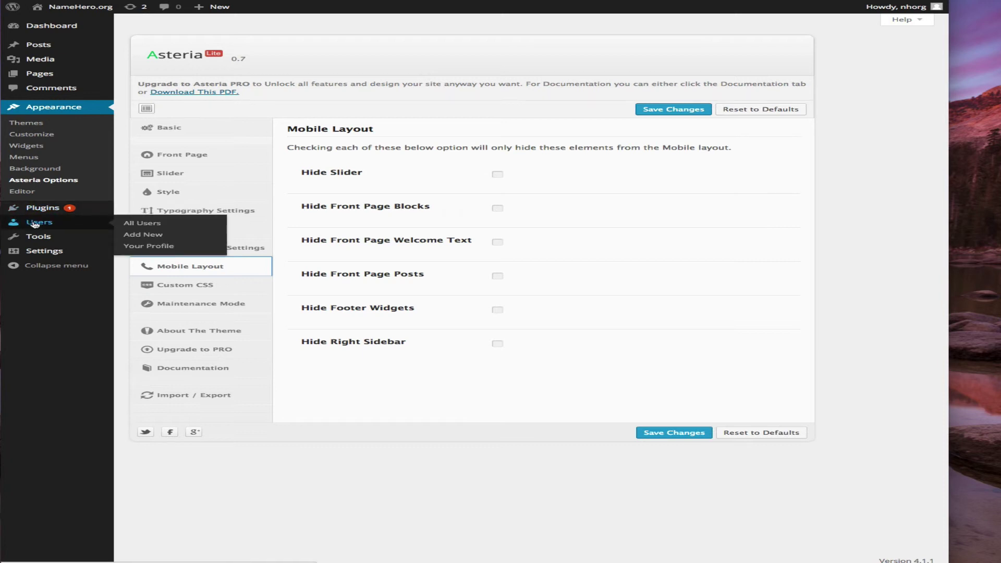
pyautogui.click(142, 235)
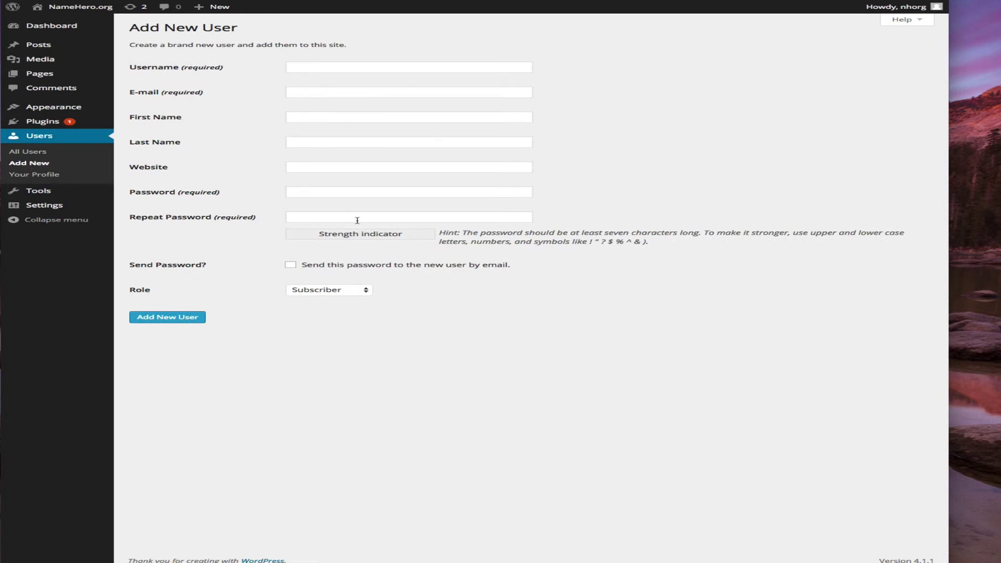
pyautogui.click(342, 290)
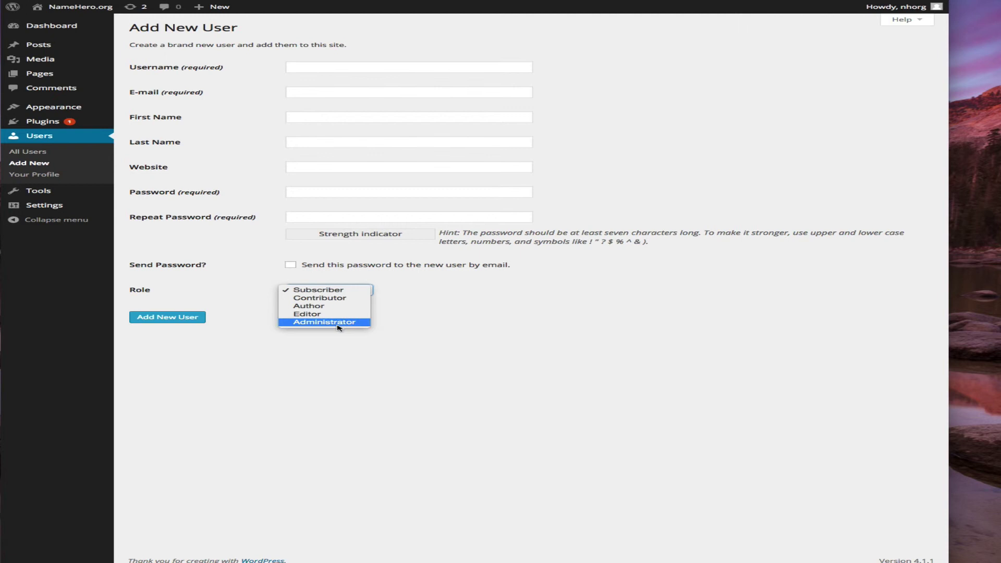
pyautogui.click(338, 323)
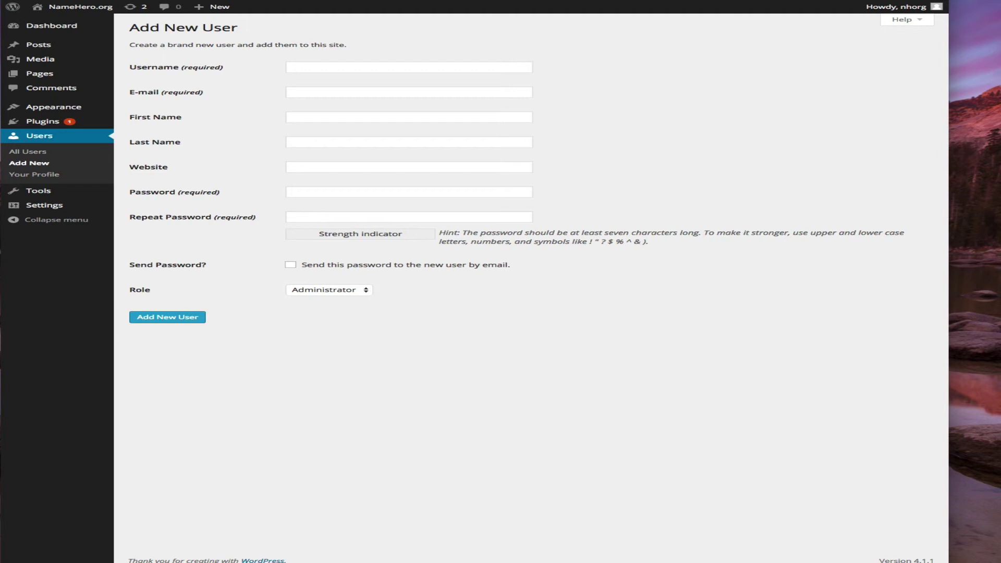
# Step: Go back to the WordPress admin dashboard
pyautogui.click(82, 28)
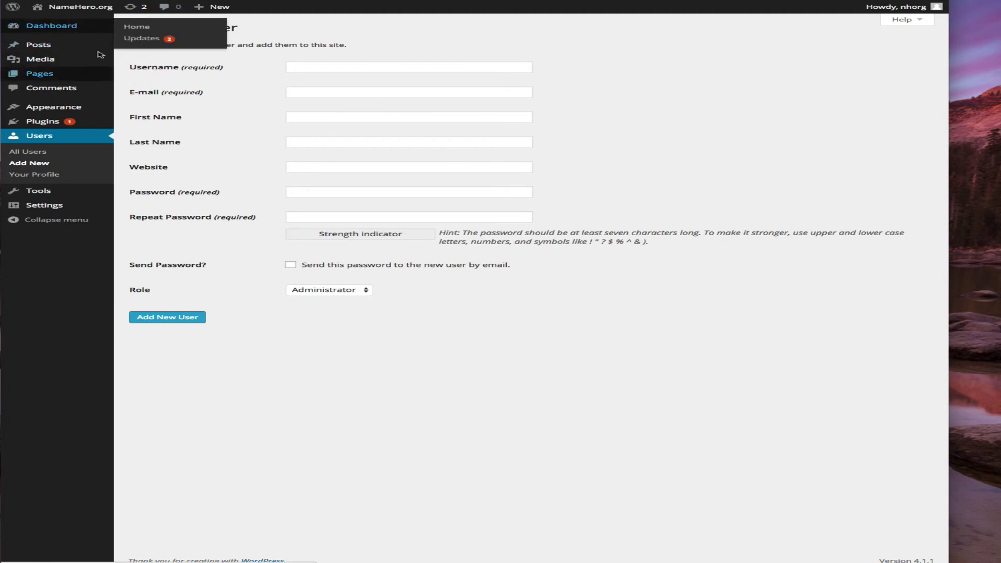